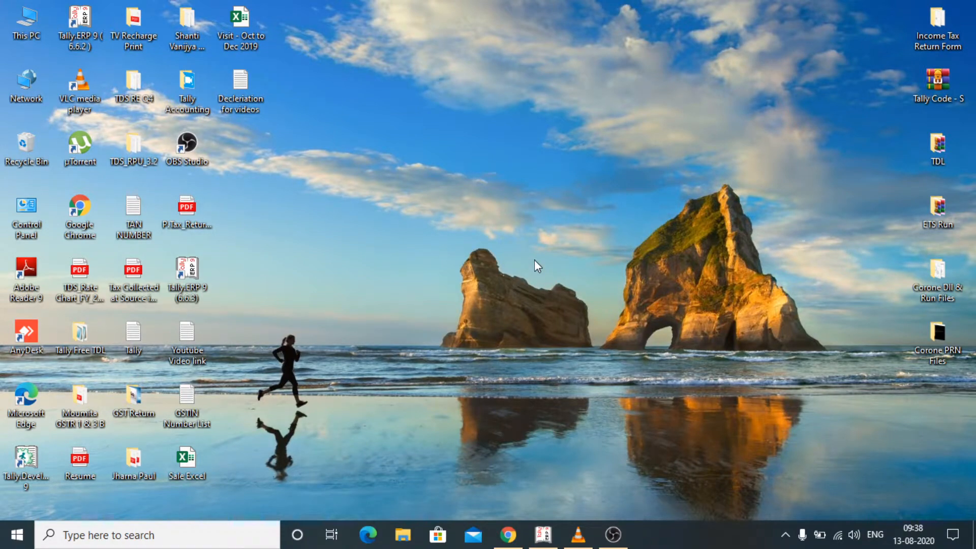
- Open Tally's E-Mailing configuration with Gmail selected (smtp.gmail.com:465, SSL Yes)
left_click(543, 538)
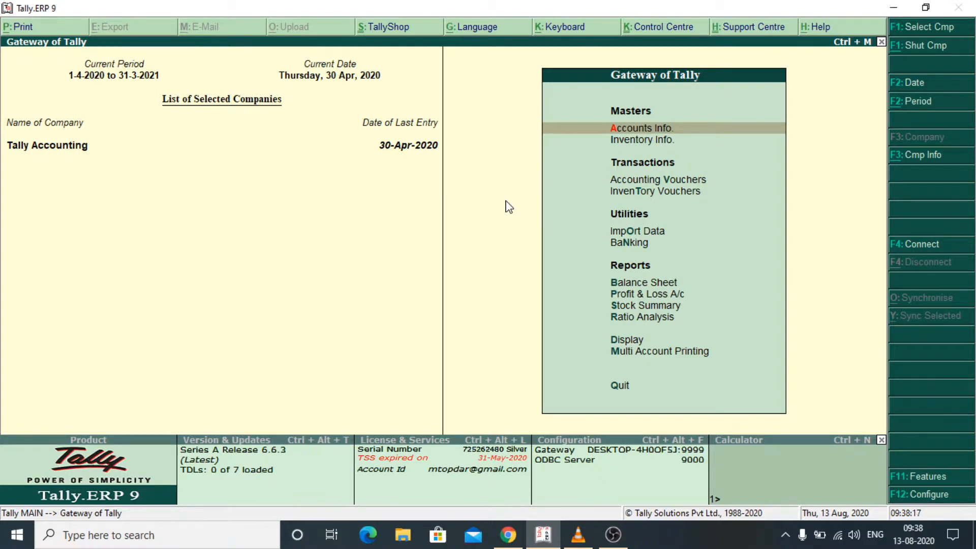
key("F12")
key("b")
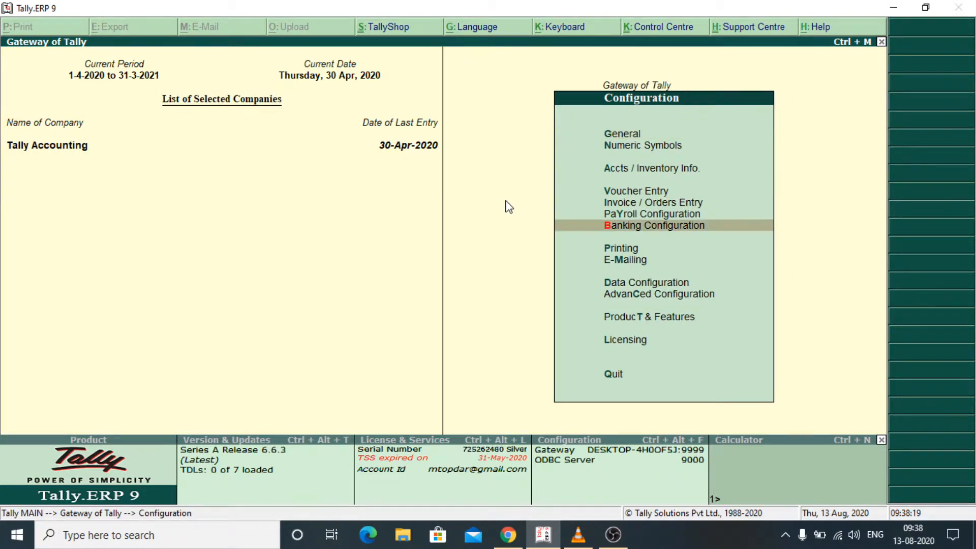
key("Down")
key("Down")
key("Return")
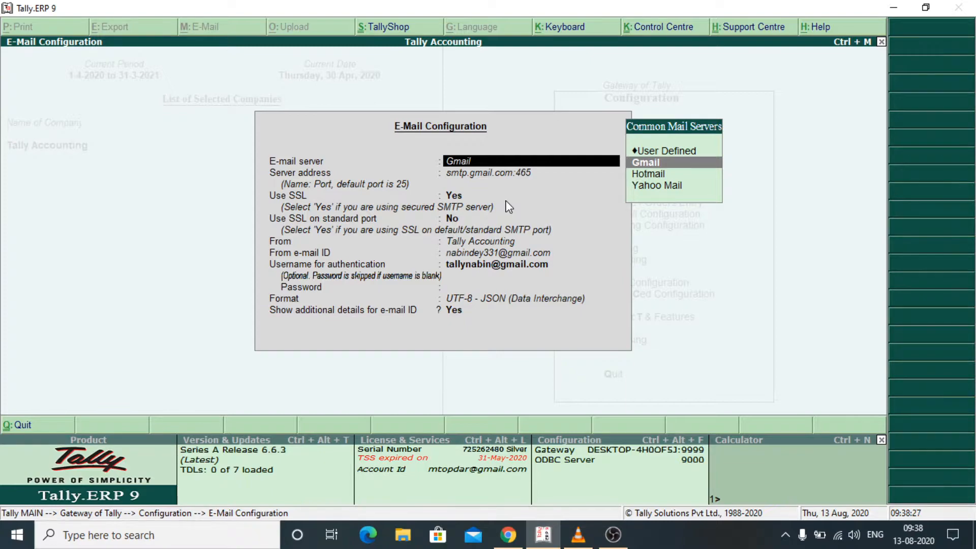
- Keep the Gmail server, SSL on, standard-port SSL off and 'Tally Accounting' as sender name
key("Return")
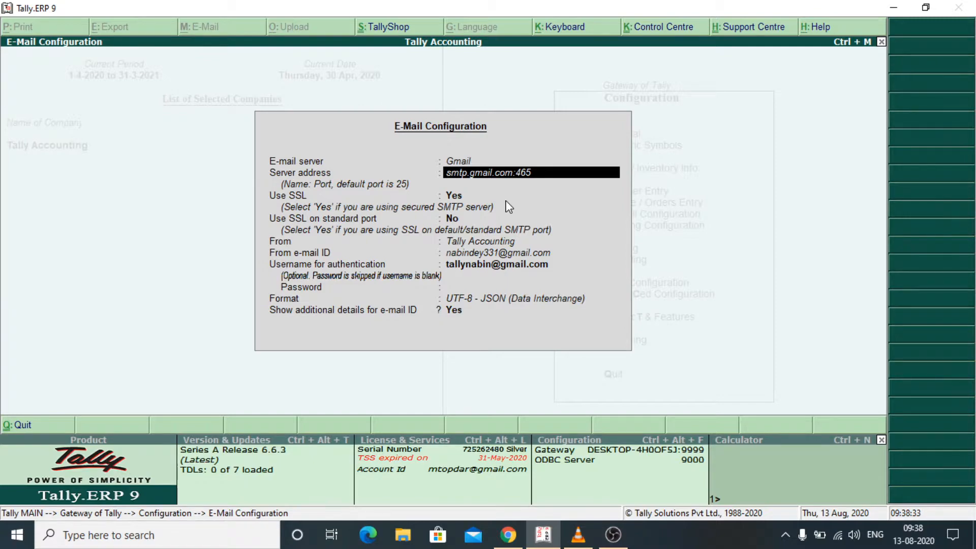
key("Return")
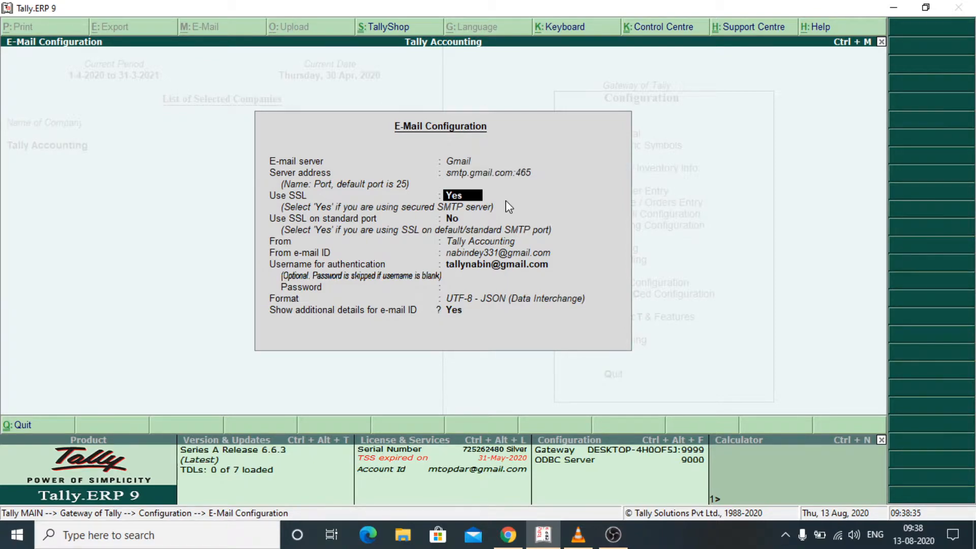
key("Return")
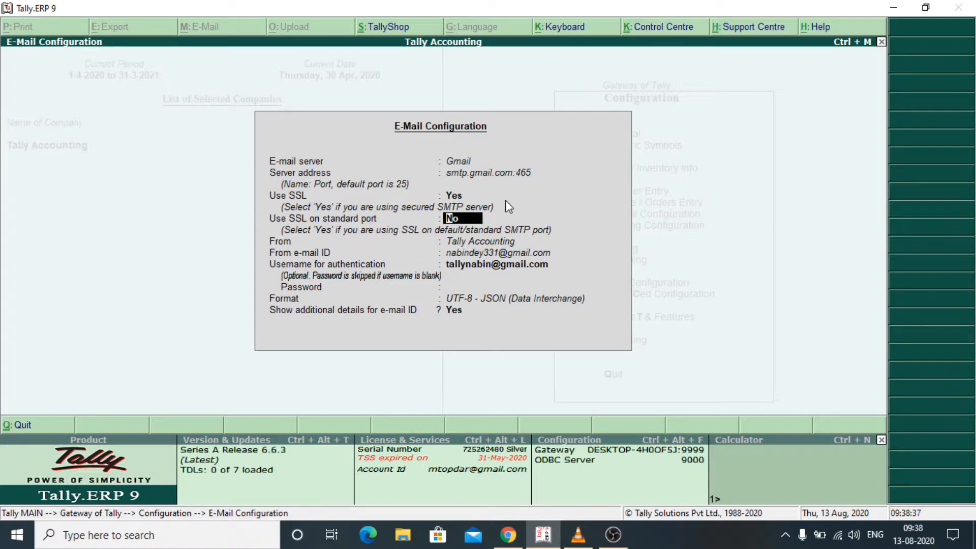
key("Return")
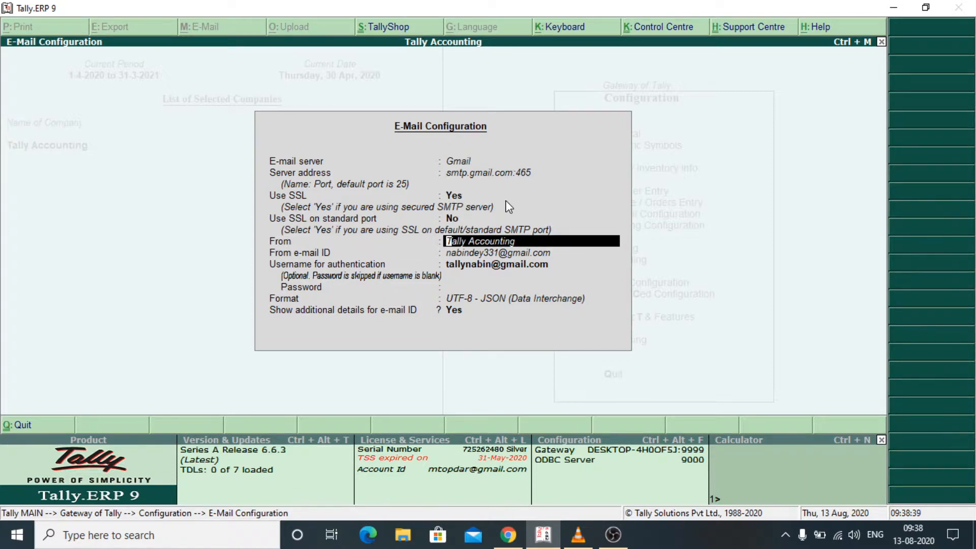
key("Return")
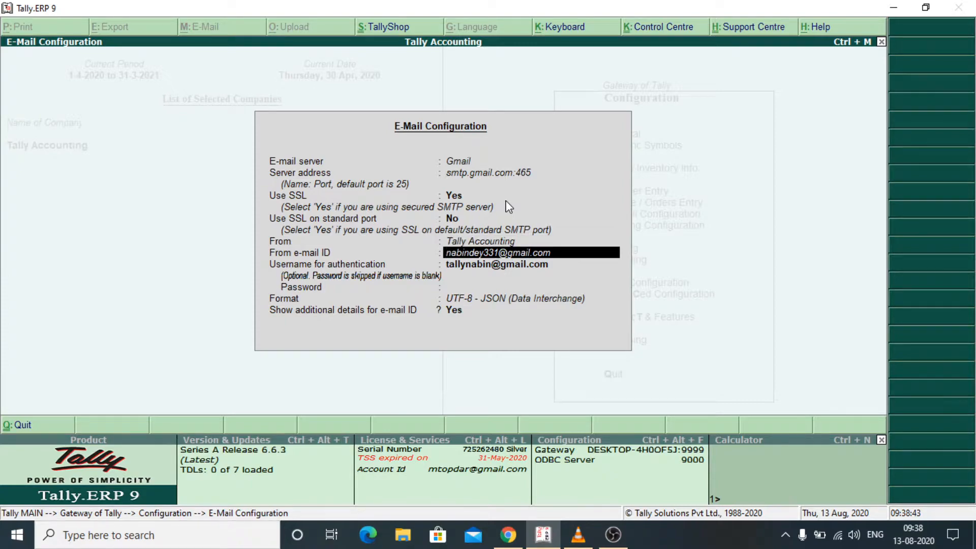
- Enter the company's Gmail address as the From e-mail ID
type("TA")
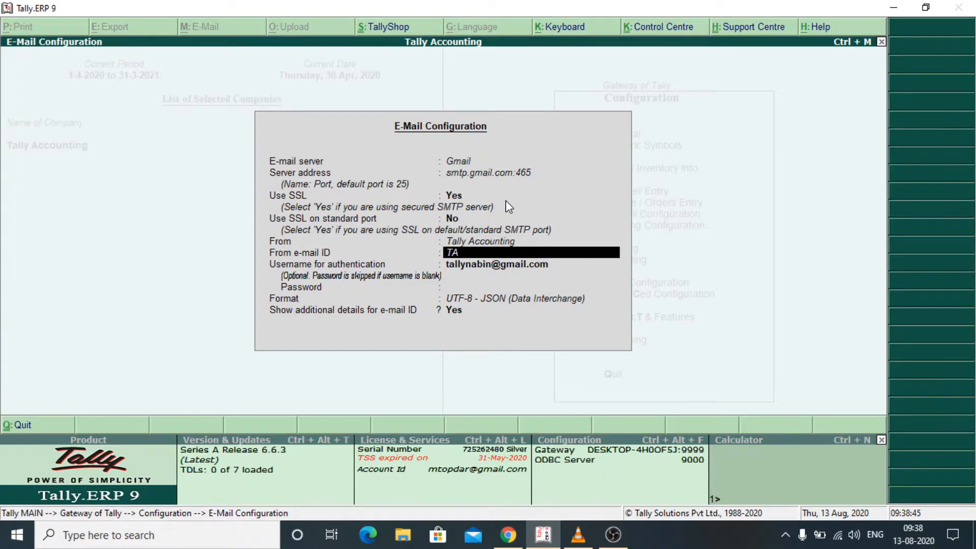
key("BackSpace")
key("BackSpace")
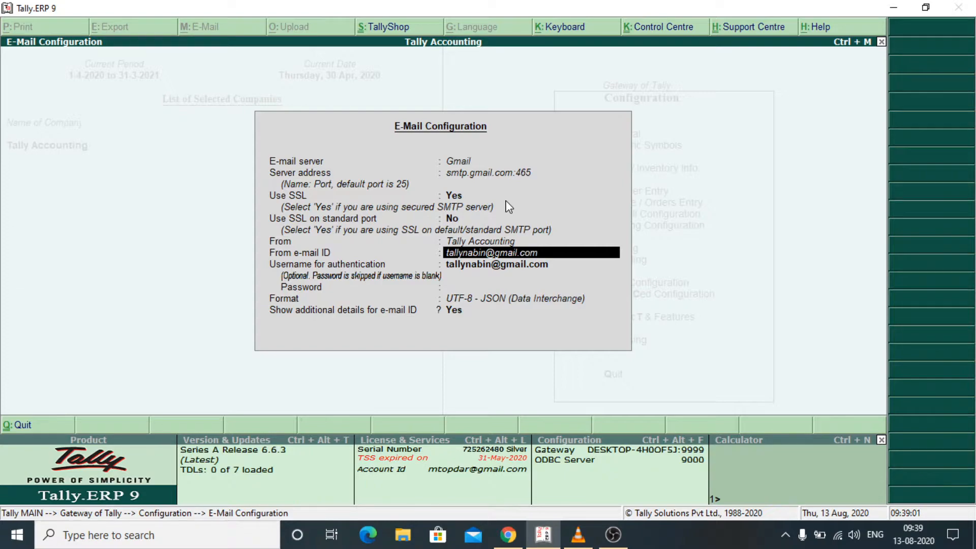
key("Return")
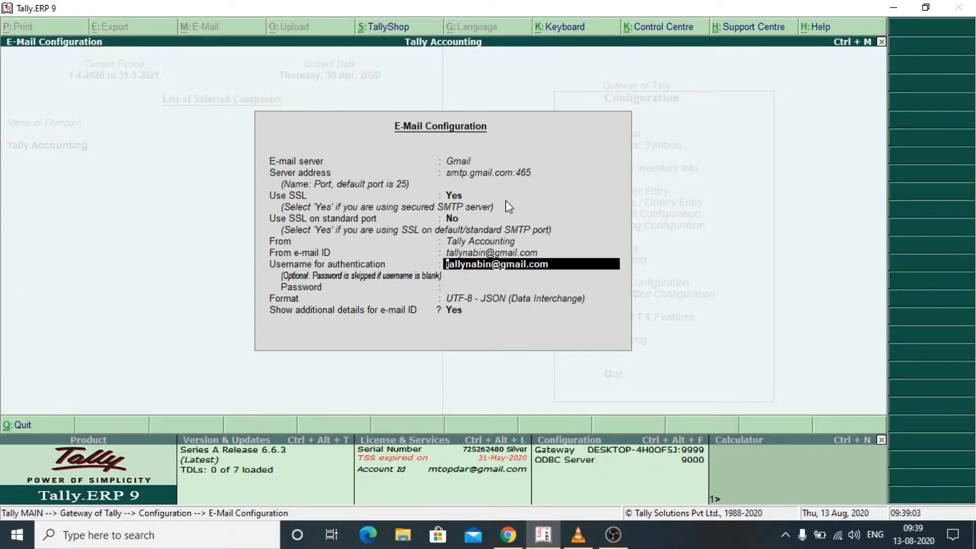
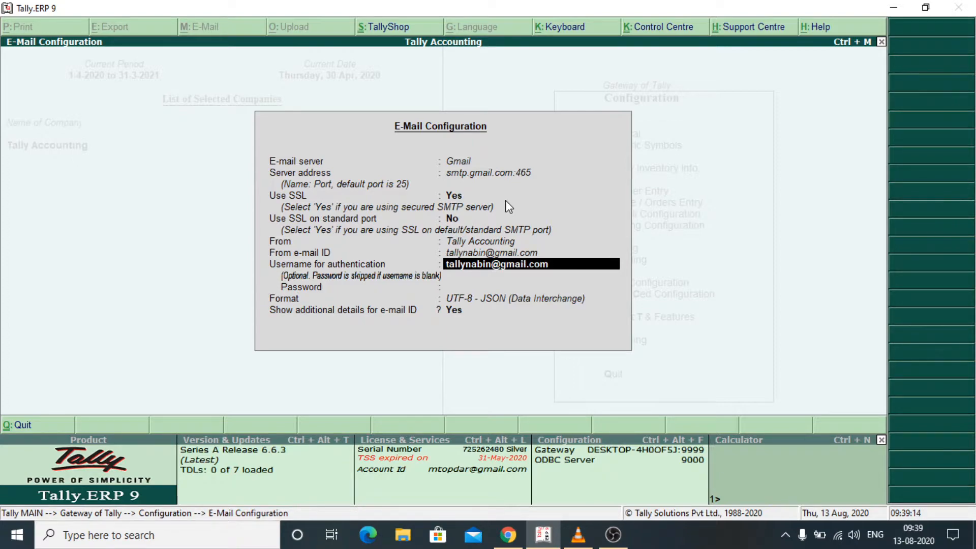
- Set the authentication username to the same Gmail address and enter its password
key("Return")
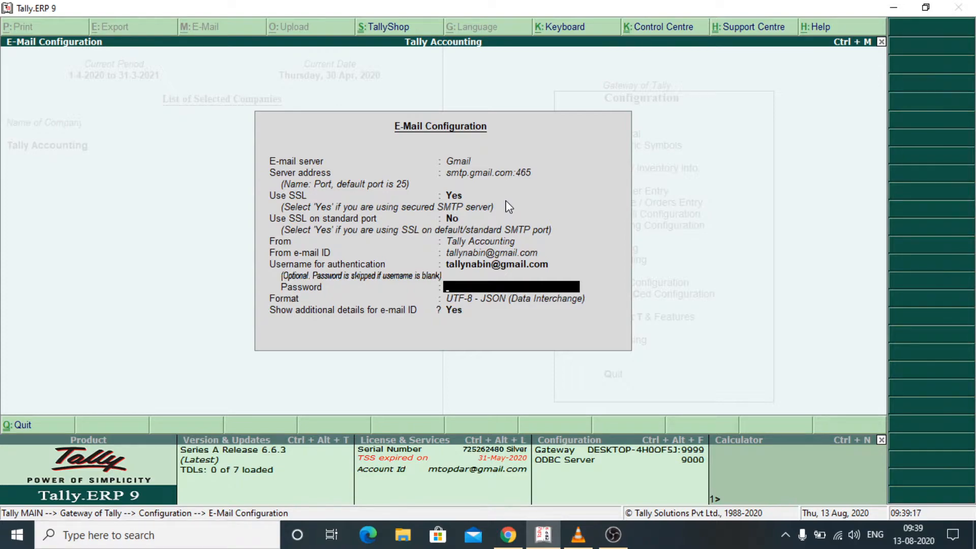
type("***********")
- Set e-mail attachments to PDF, A4, Portrait, save, and return to Gateway of Tally
key("Return")
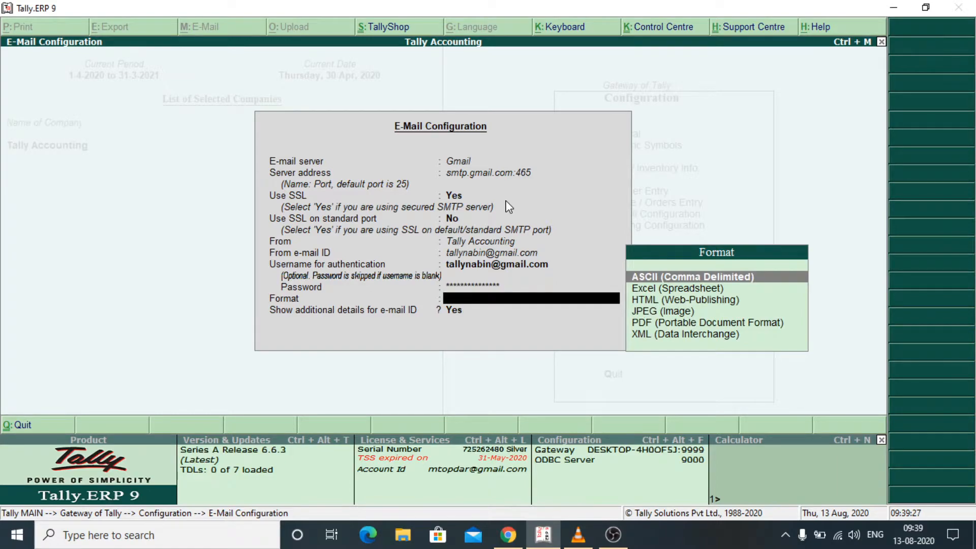
key("Down")
key("Down")
key("Down")
key("Down")
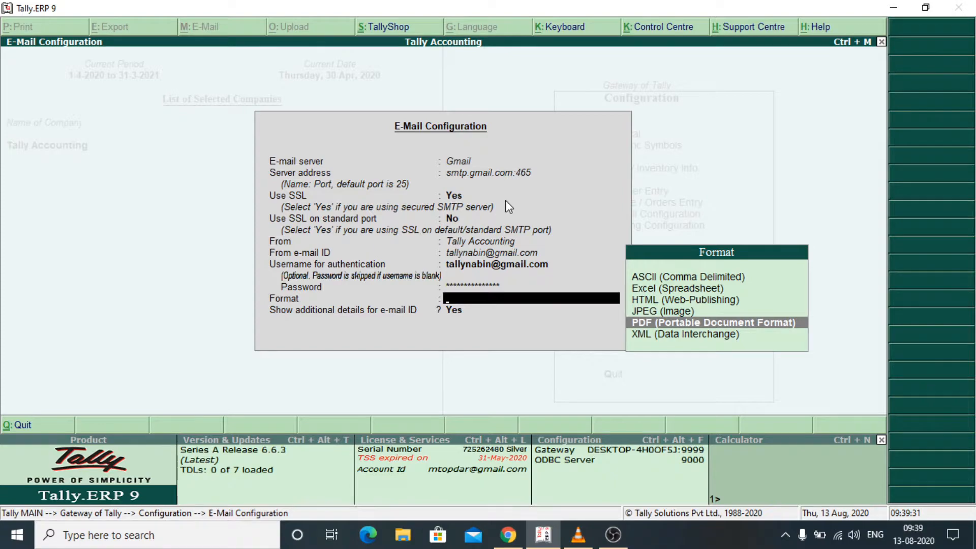
key("Return")
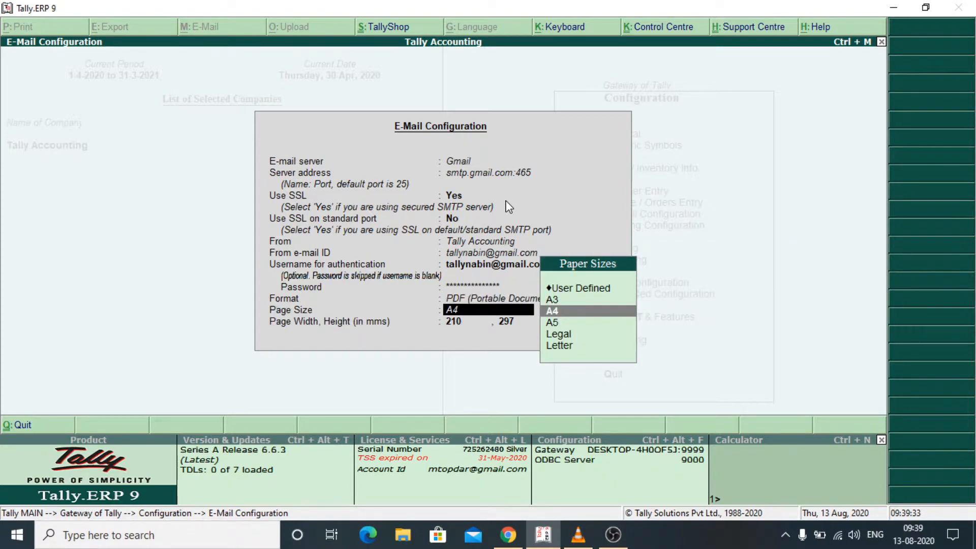
key("Return")
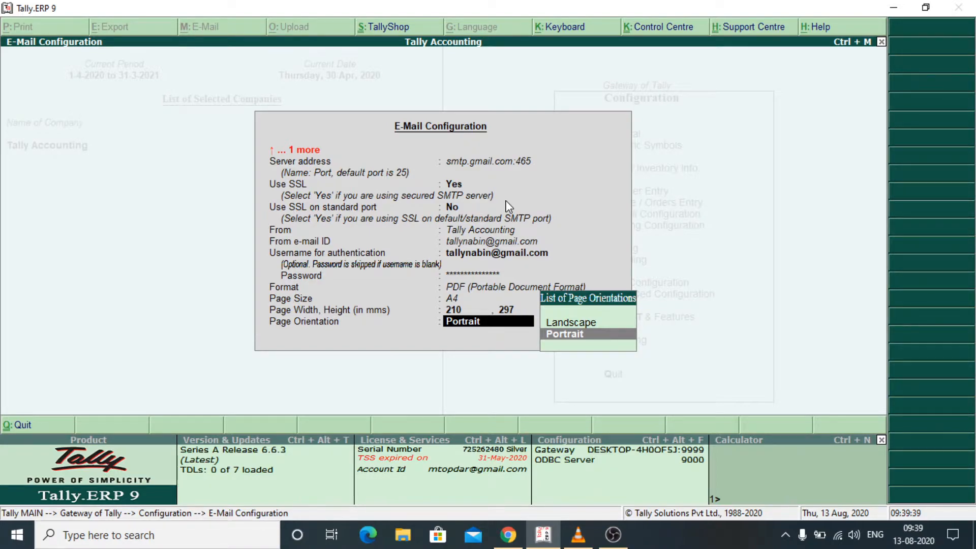
key("Return")
key("ctrl+a")
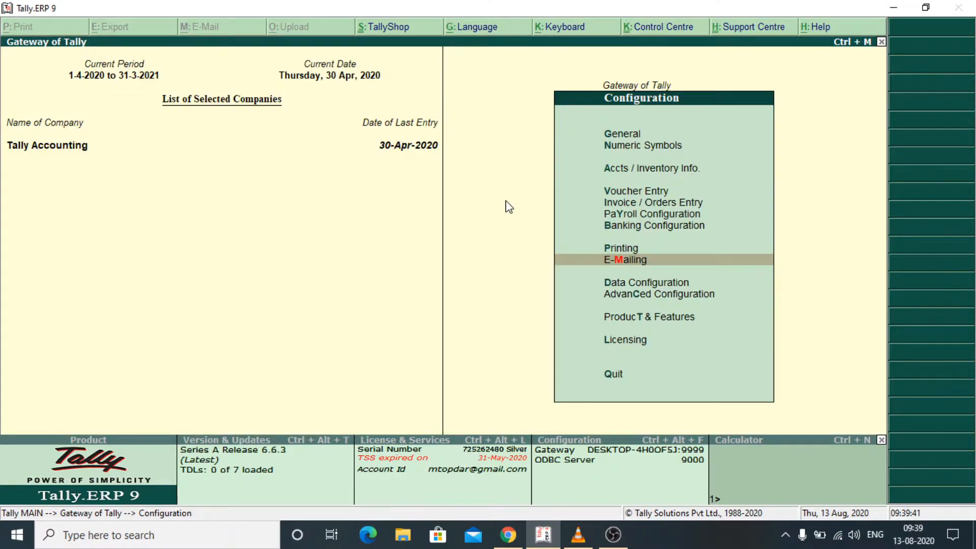
key("Escape")
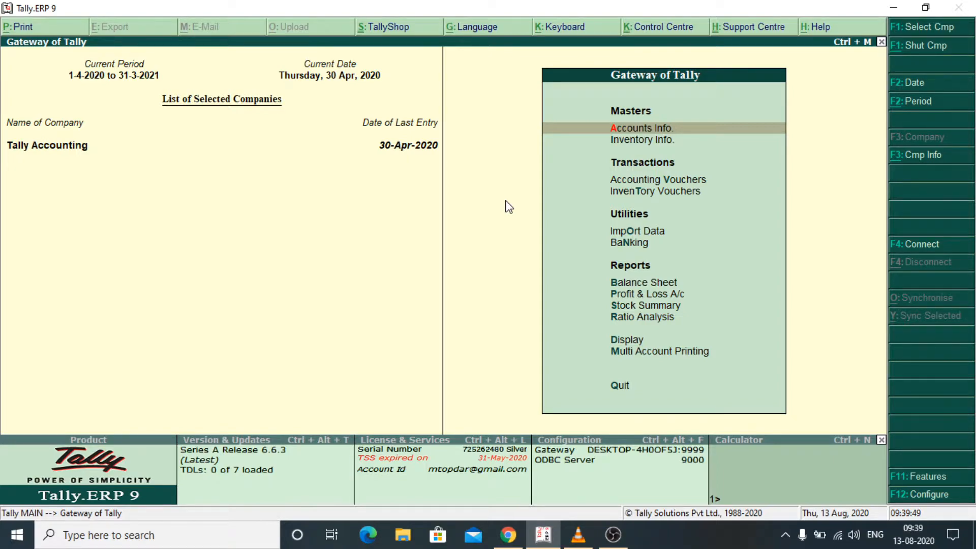
- Create a new ledger named for the customer under the Sundry Debtors group
key("Return")
key("Down")
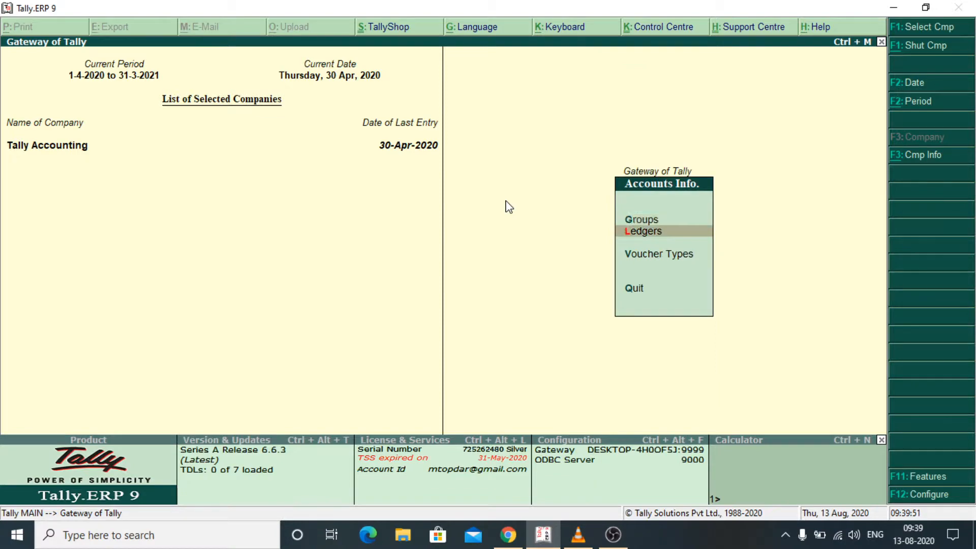
key("Return")
key("Return")
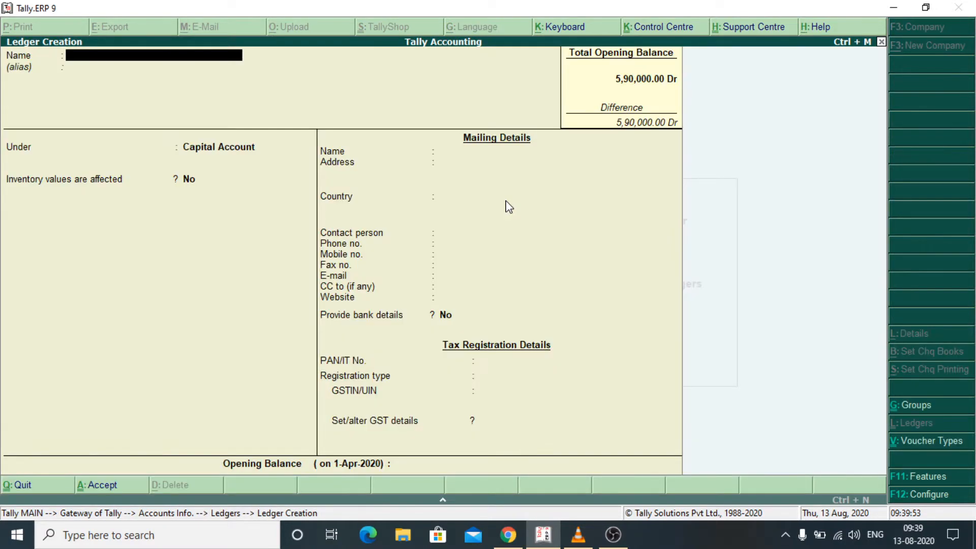
type("N")
key("BackSpace")
key("Return")
key("Return")
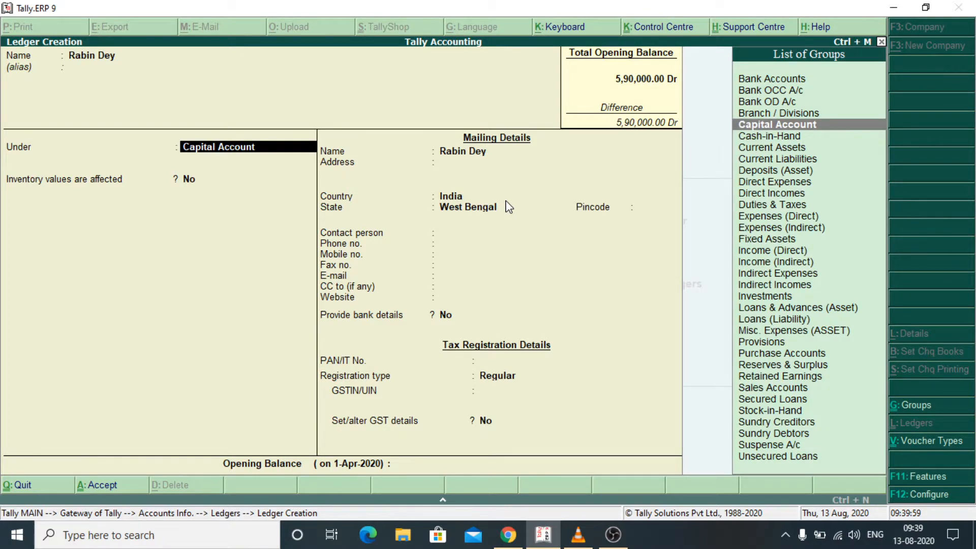
type("Sun")
key("Down")
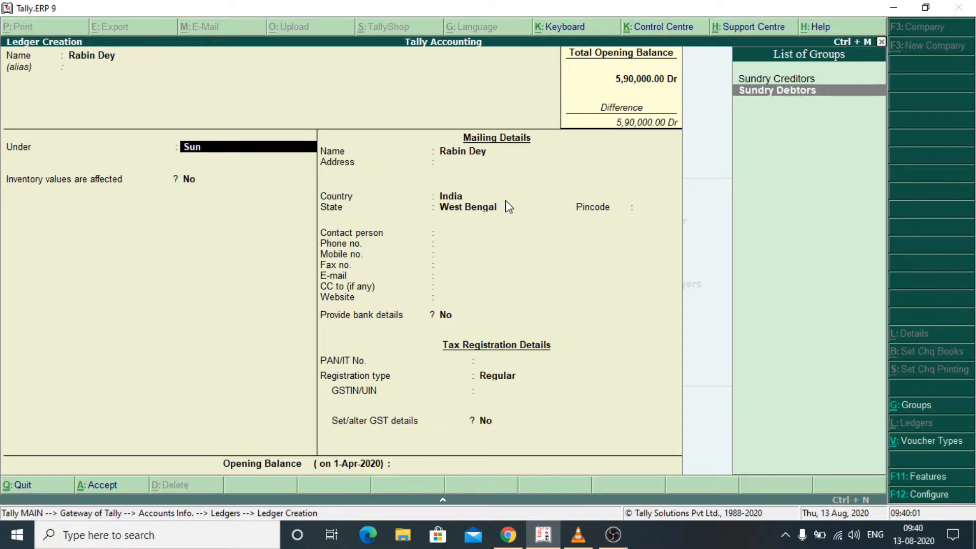
key("Return")
- Enter the ledger's address as Kolkata with pincode 700129
key("Return")
key("Return")
key("Return")
key("Return")
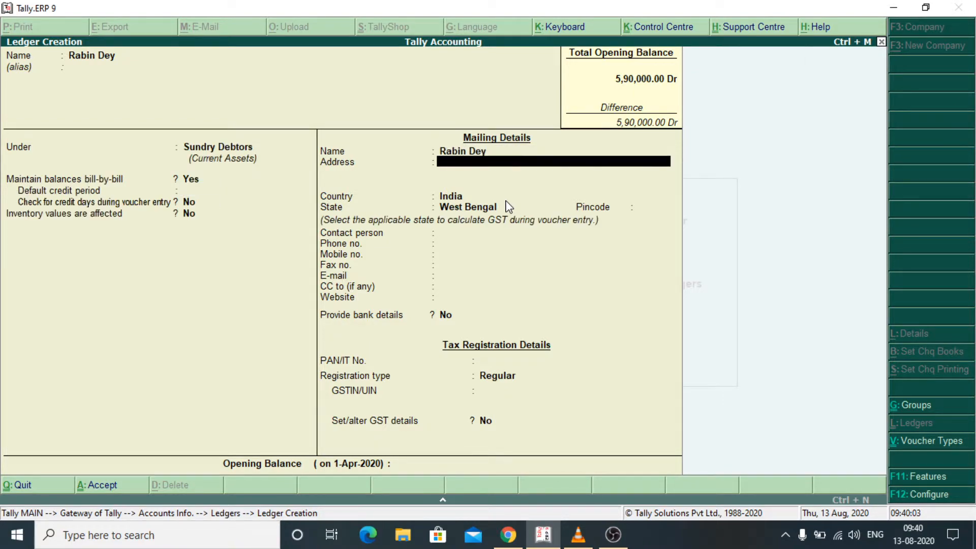
type("Kolkata")
key("Return")
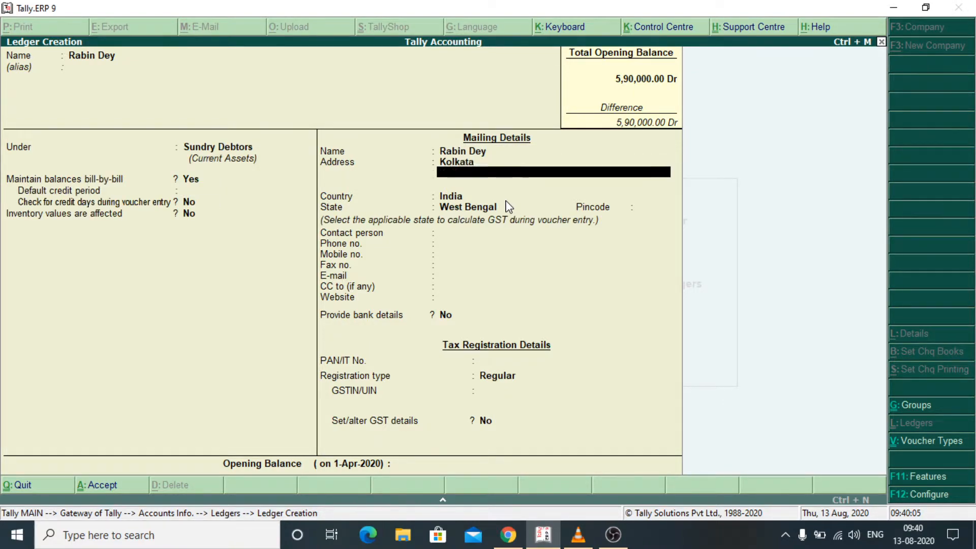
key("Return")
key("Return")
key("Return")
type("700")
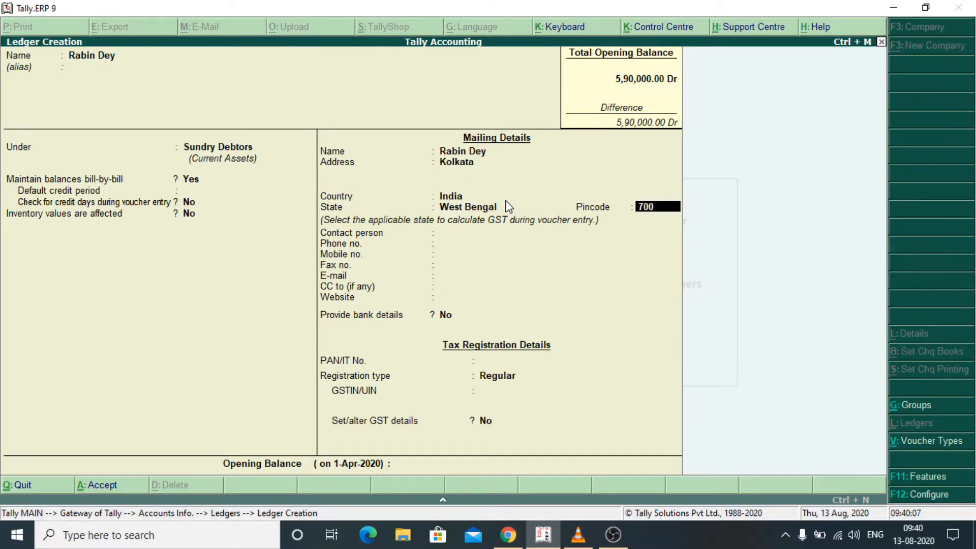
type("129")
key("Return")
key("Return")
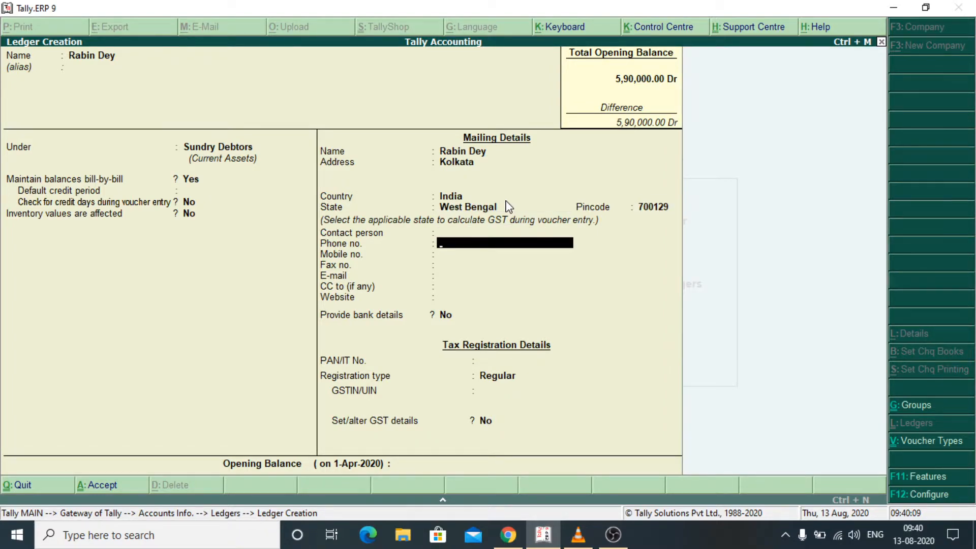
key("Return")
key("Return")
key("Return")
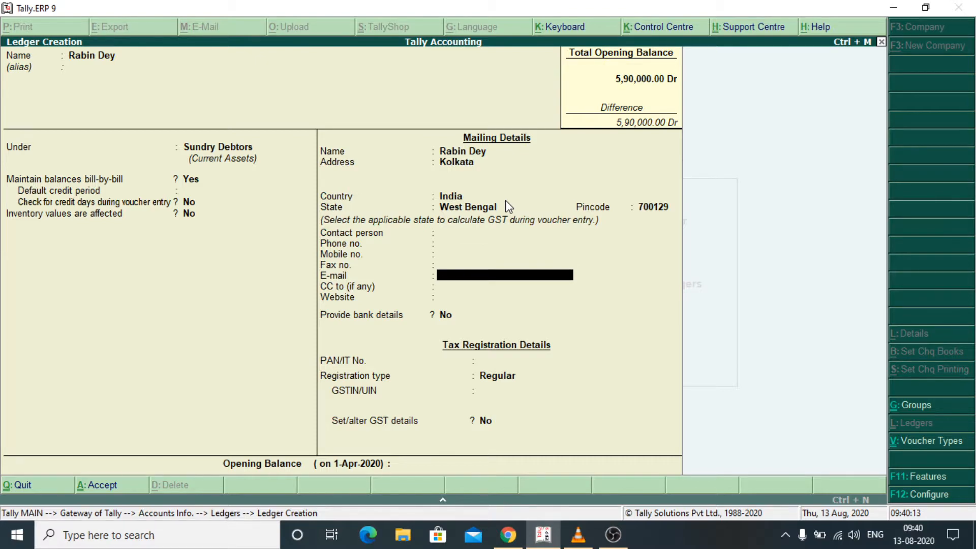
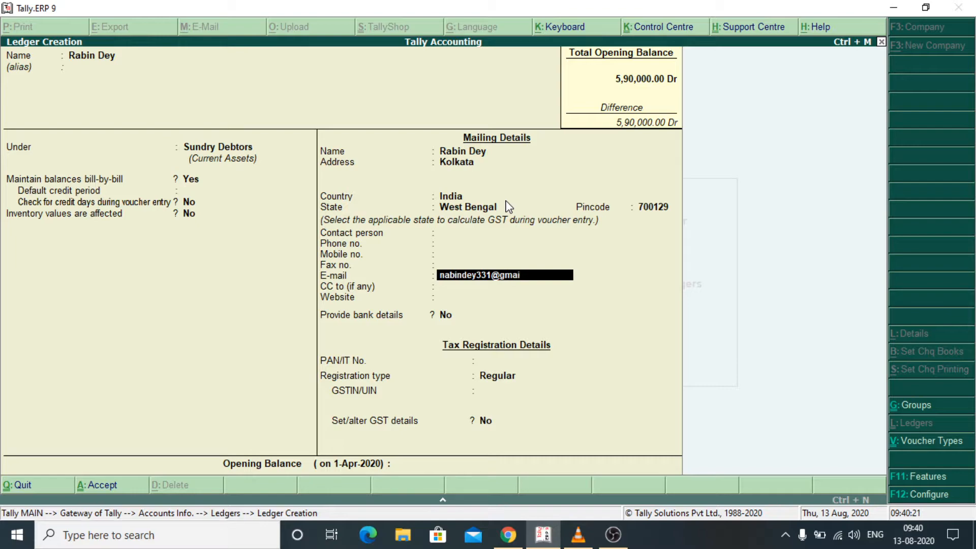
- Add the customer's e-mail address, set registration type to Unregistered, and finish the ledger
key("Return")
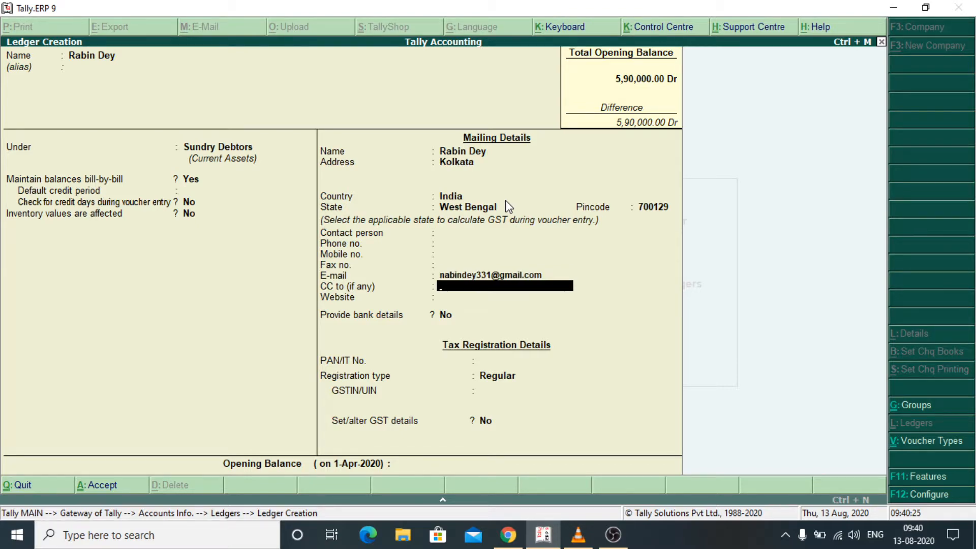
key("Return")
key("Return")
key("Return")
key("Return")
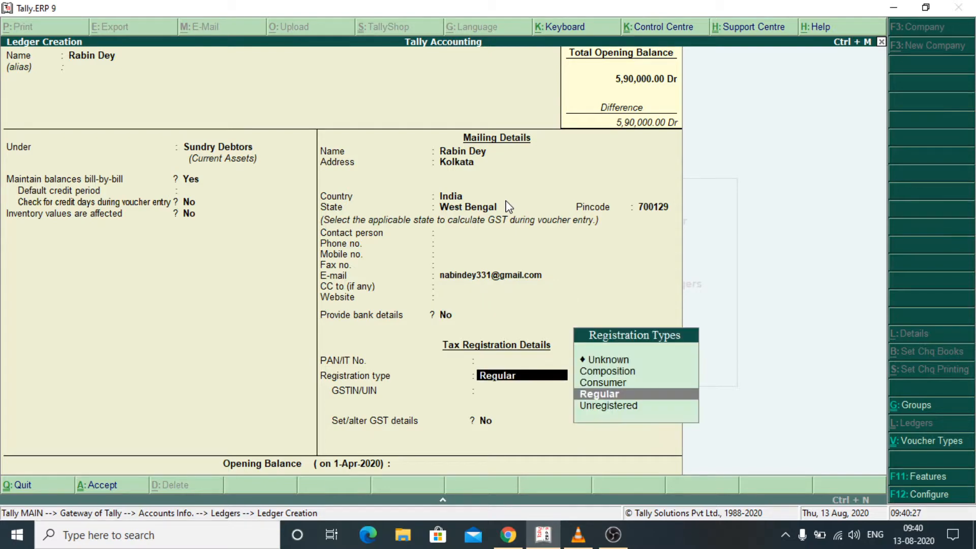
key("Down")
key("Return")
key("Return")
key("Return")
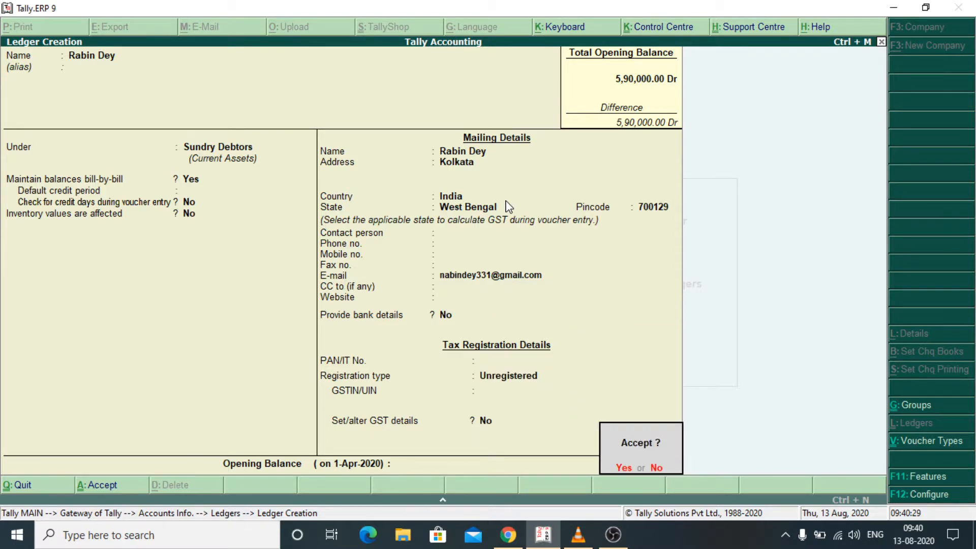
key("Return")
- Start an item-invoice sales voucher dated 1-May-2020 for the customer with Sales A/c
key("Escape")
key("Escape")
key("Escape")
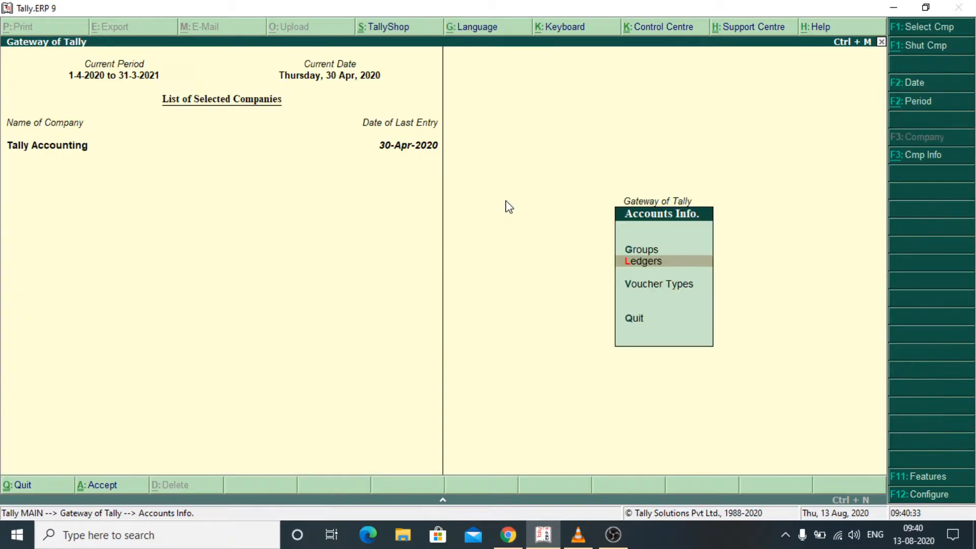
key("Down")
key("Down")
key("Return")
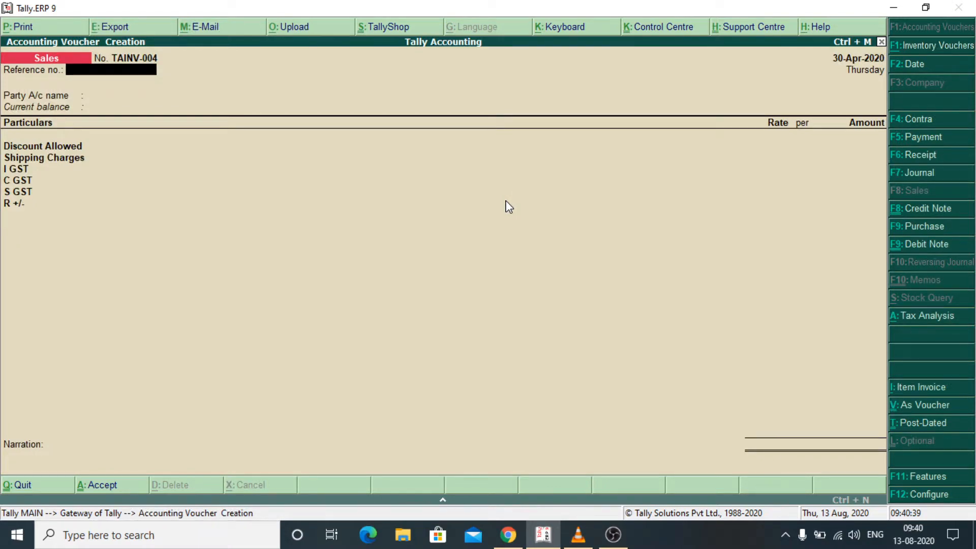
key("alt+i")
key("F2")
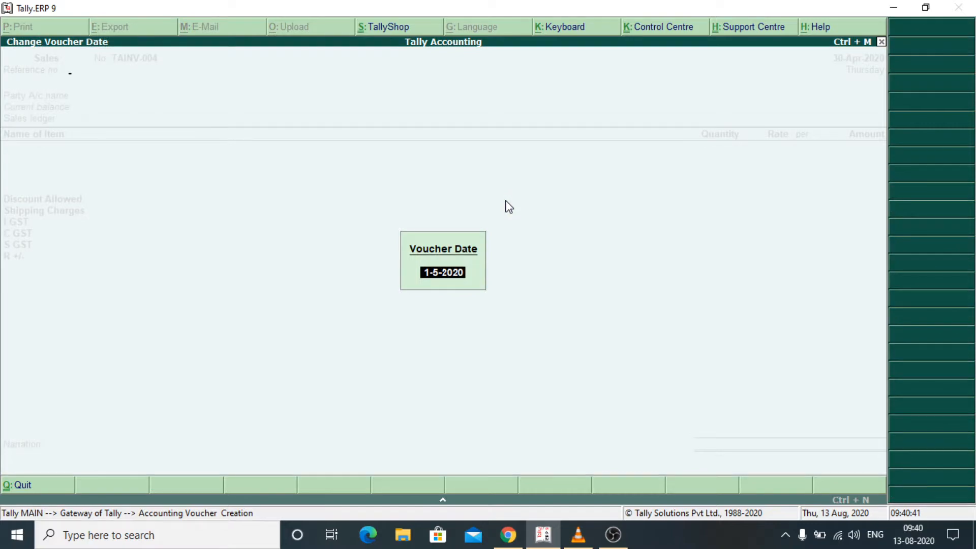
key("Return")
key("Return")
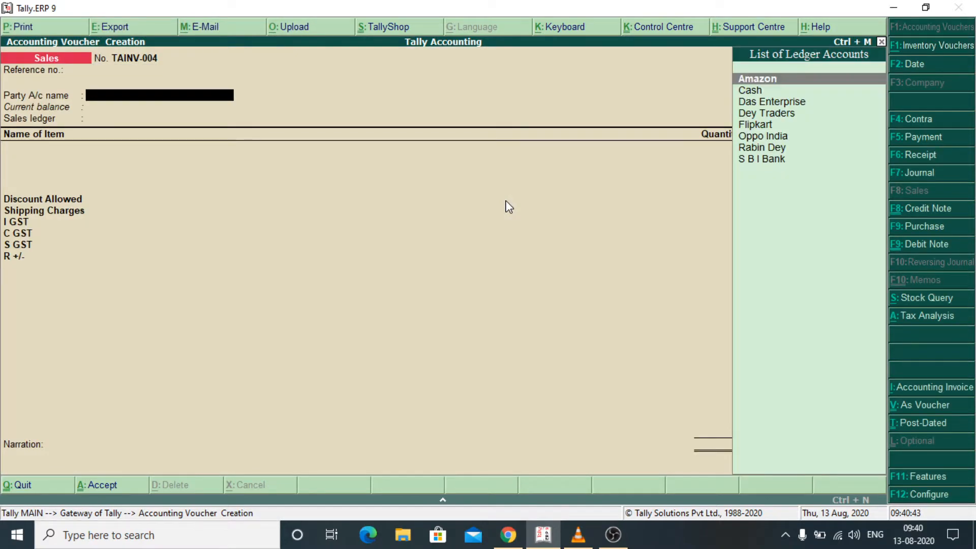
key("Down")
key("Down")
key("Down")
key("Down")
key("Down")
key("Down")
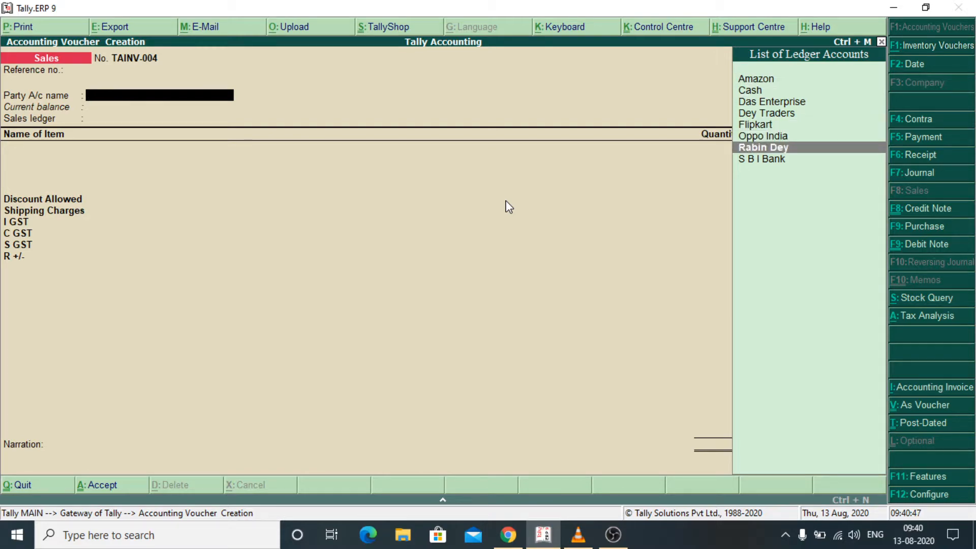
key("Return")
key("Return")
key("Return")
key("Return")
key("Return")
key("Return")
key("Return")
key("Return")
key("Return")
key("Return")
key("Return")
key("Return")
key("Return")
key("Return")
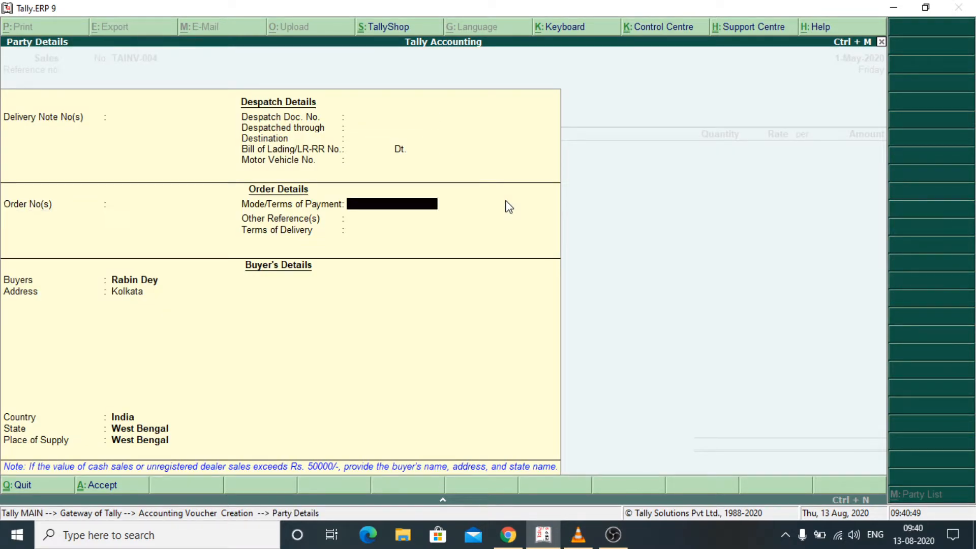
key("Return")
key("Return")
key("Return")
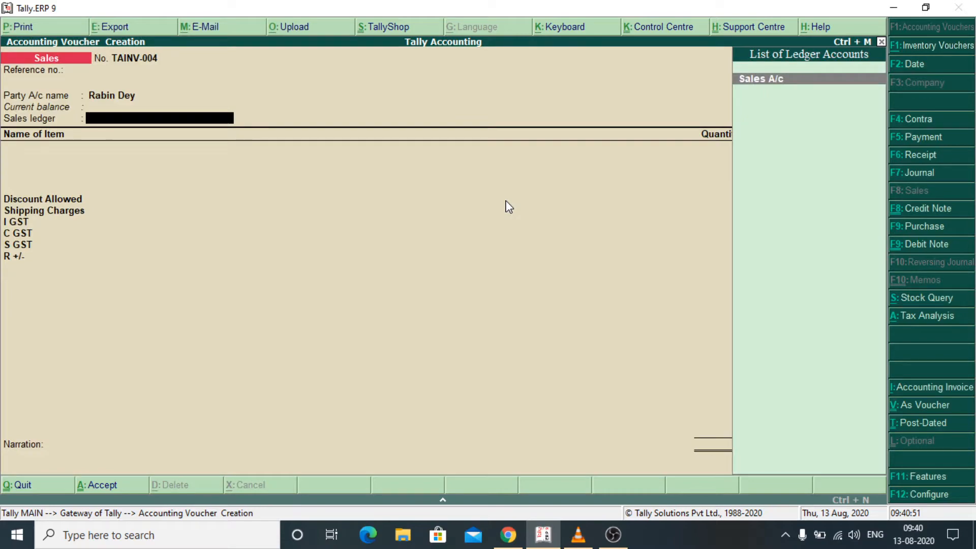
key("Return")
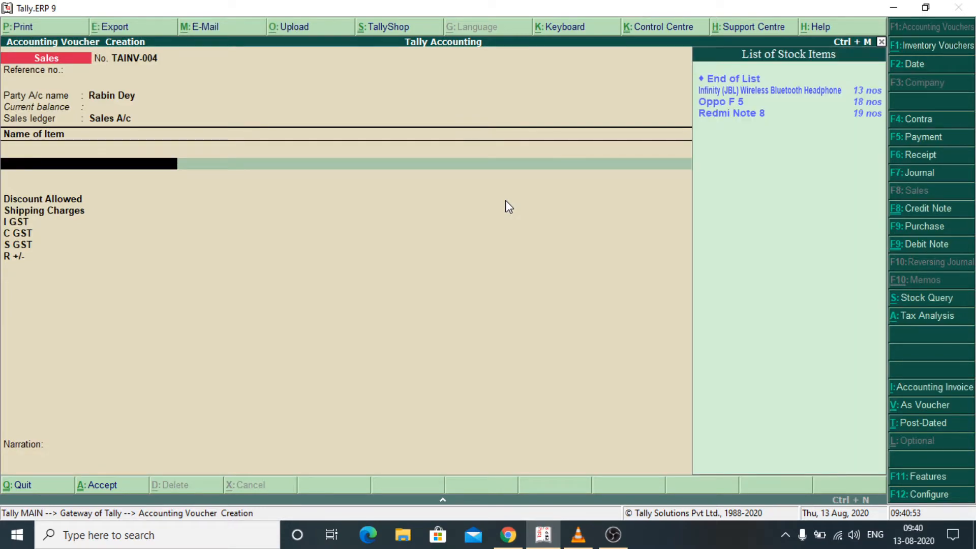
- Add one JBL headphone at 1,500.00 and one Oppo F 5 at 15,000.00
key("Down")
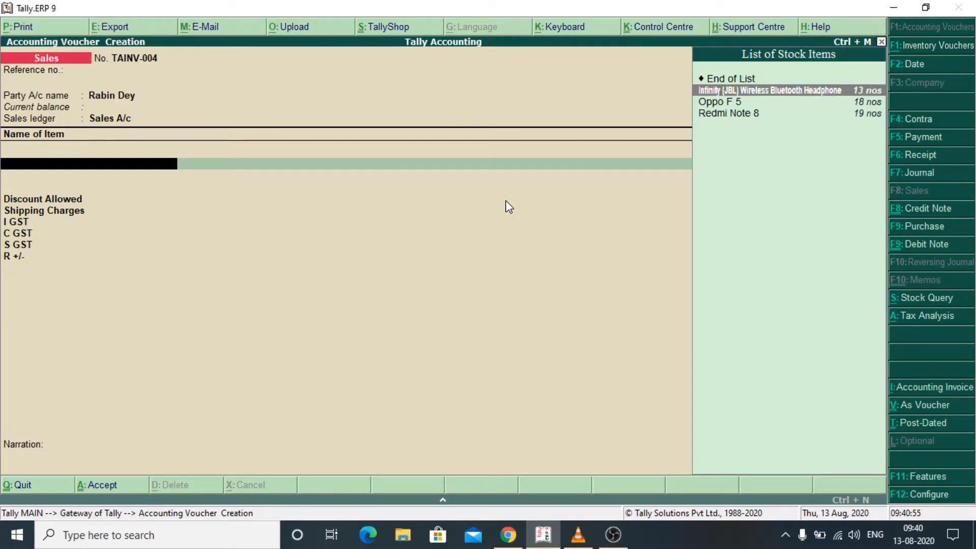
key("Return")
type("1")
key("Return")
key("Return")
key("Return")
key("Return")
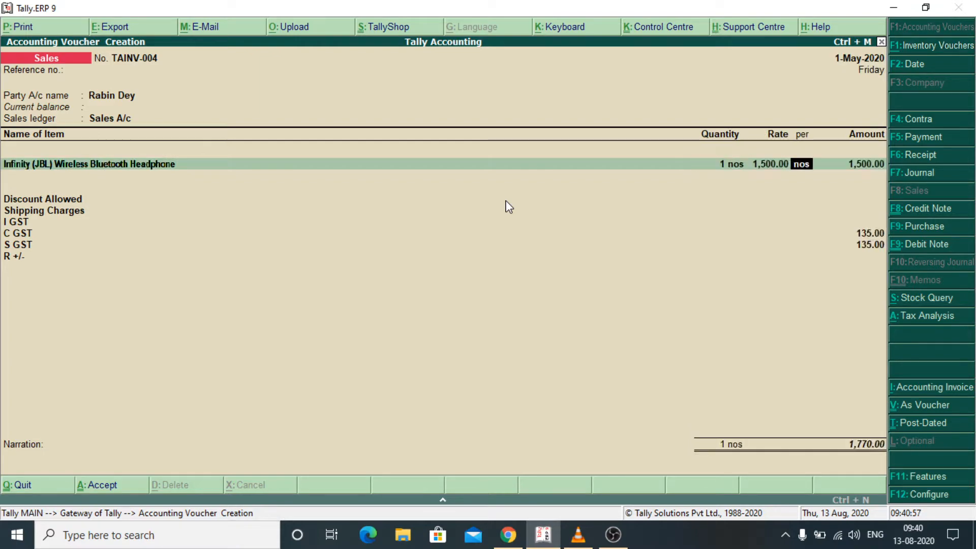
key("Down")
key("Down")
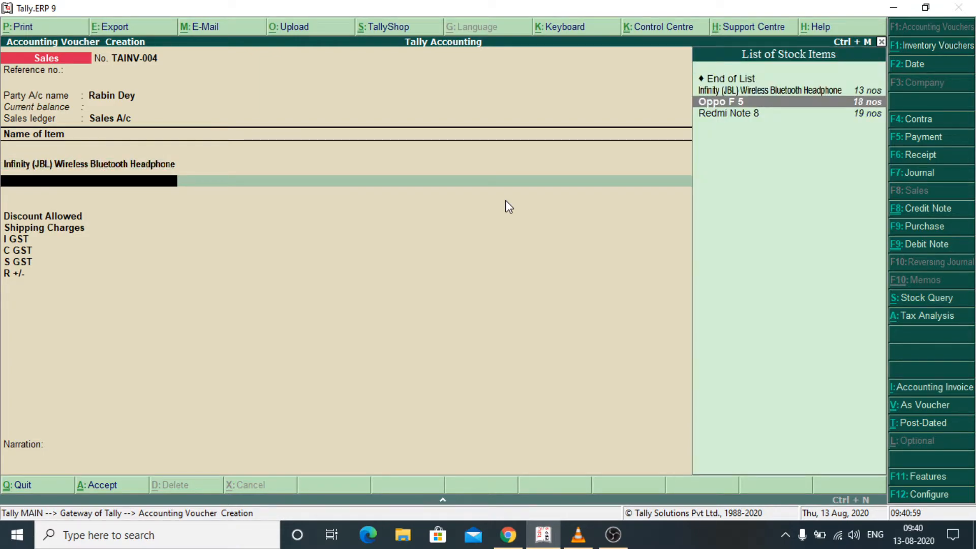
key("Return")
key("Return")
key("Return")
key("Return")
key("Return")
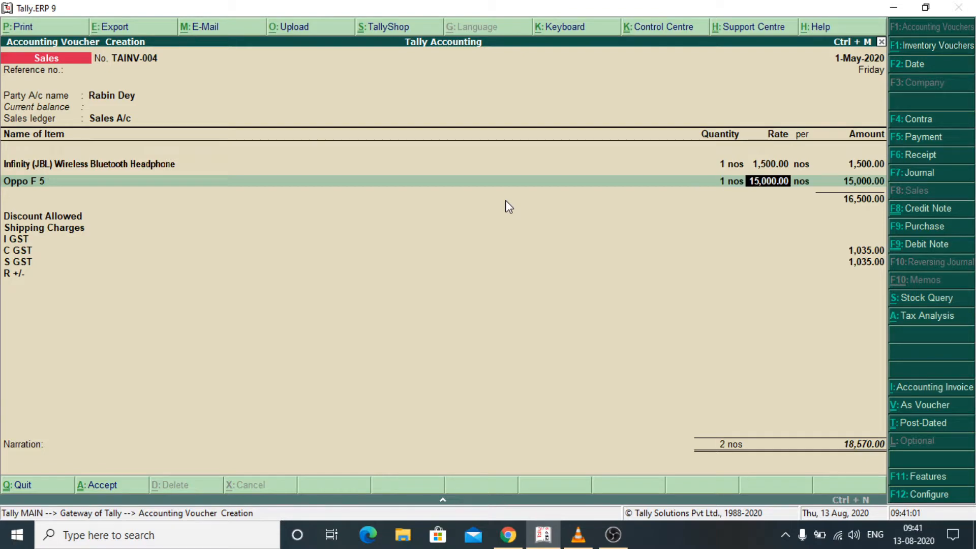
key("Return")
key("Return")
key("Return")
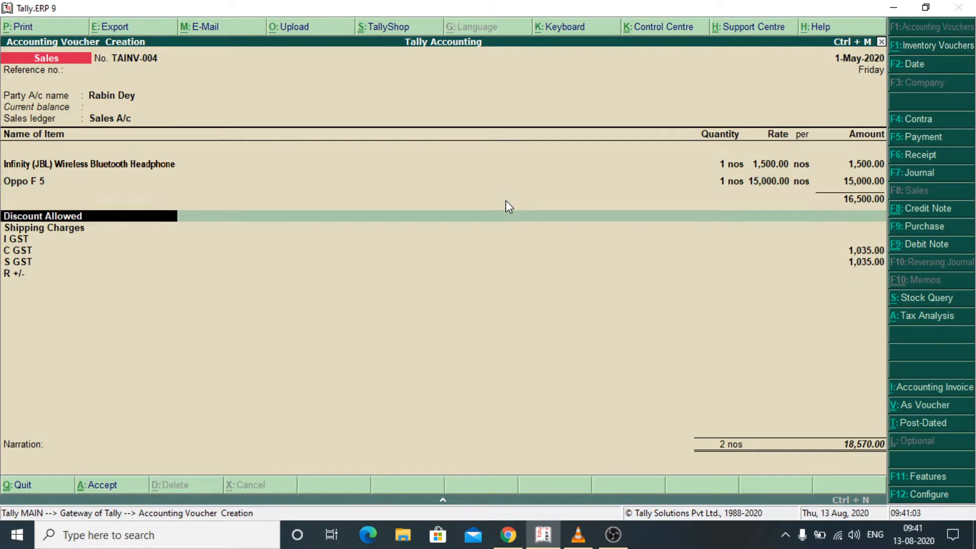
key("Return")
key("Return")
key("Return")
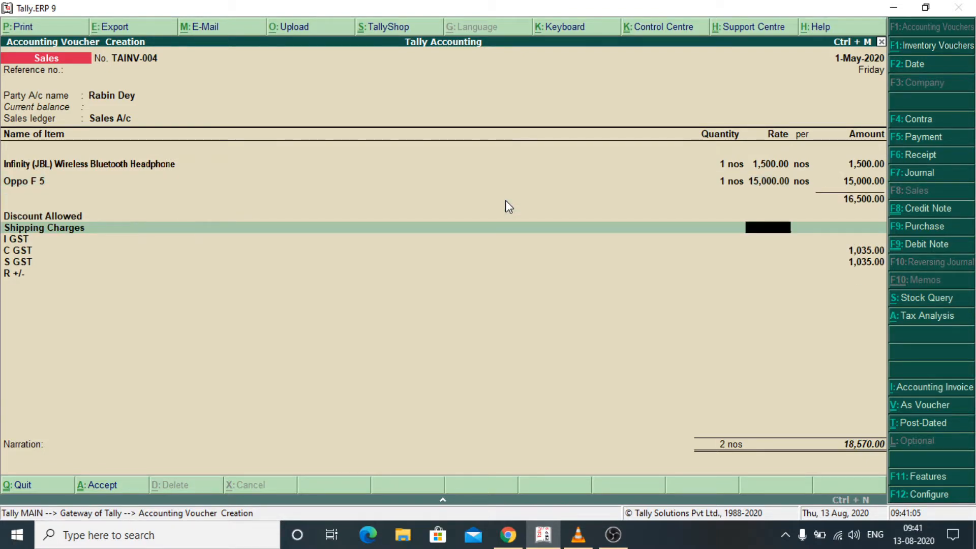
- Add 50.00 shipping charges and complete the invoice totalling 18,626.00
type("50")
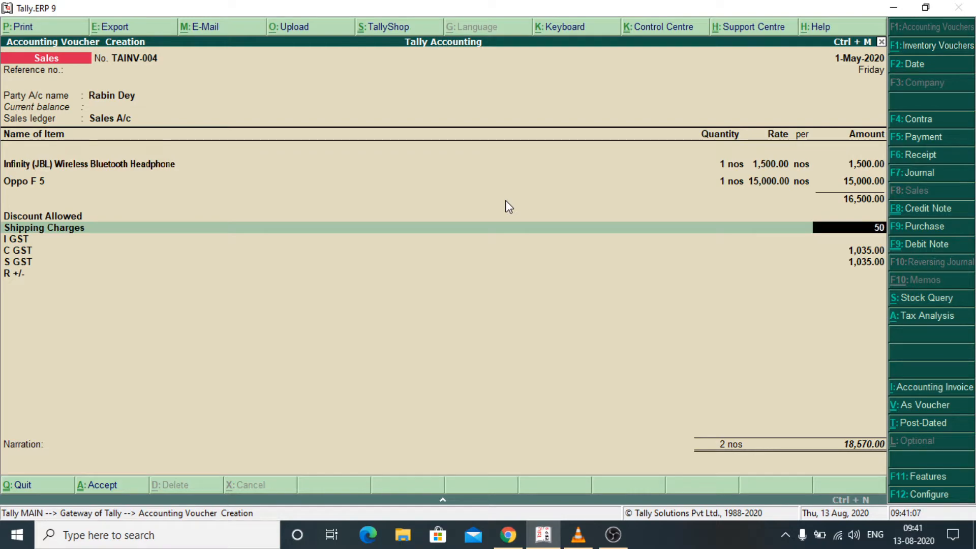
key("Return")
key("Return")
key("Return")
key("Return")
key("Return")
key("Return")
key("Return")
key("Return")
key("Return")
key("Return")
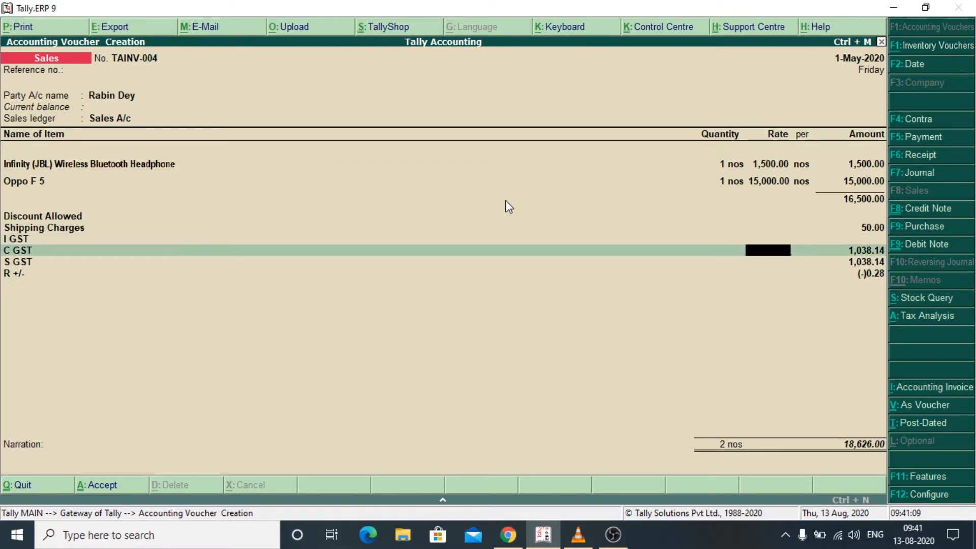
key("Return")
key("Return")
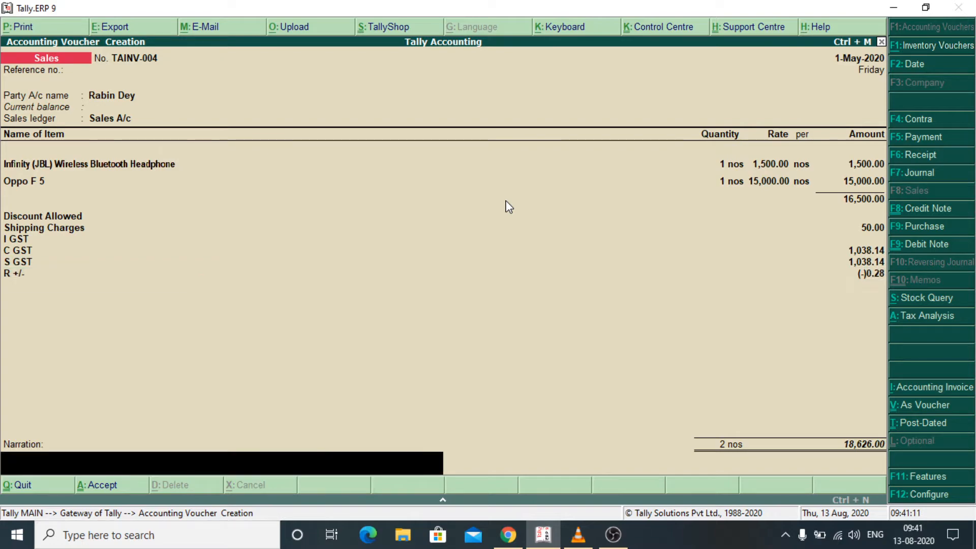
key("Return")
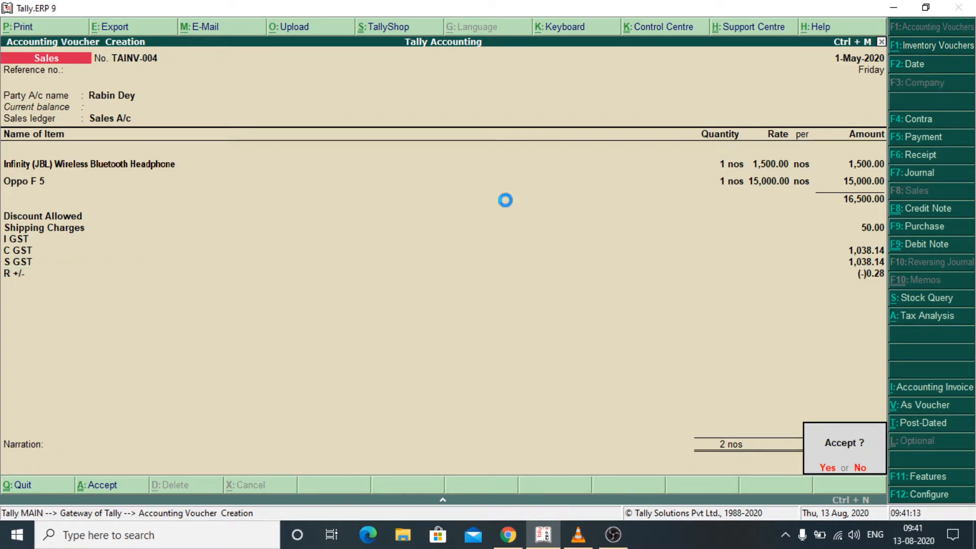
key("Return")
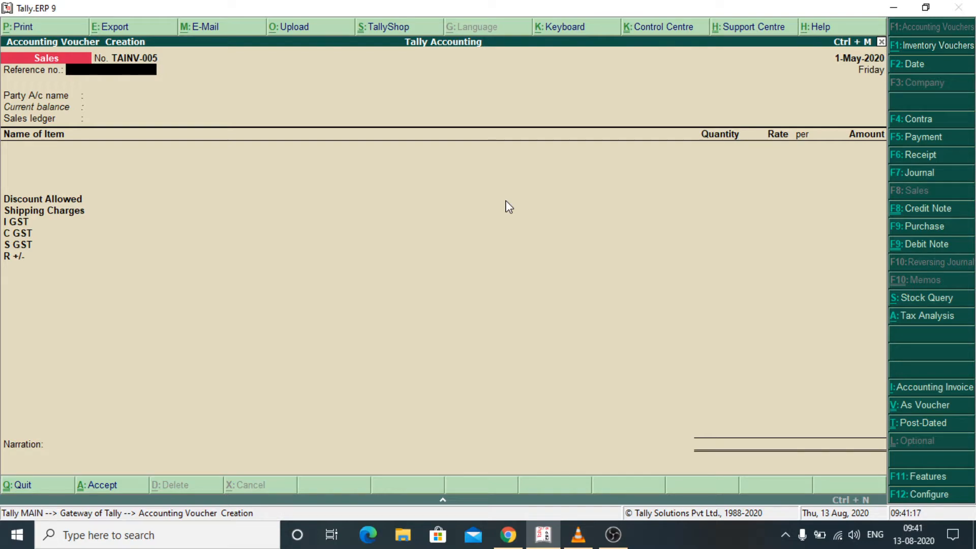
- Open the Sales Register under Display > Account Books
key("Escape")
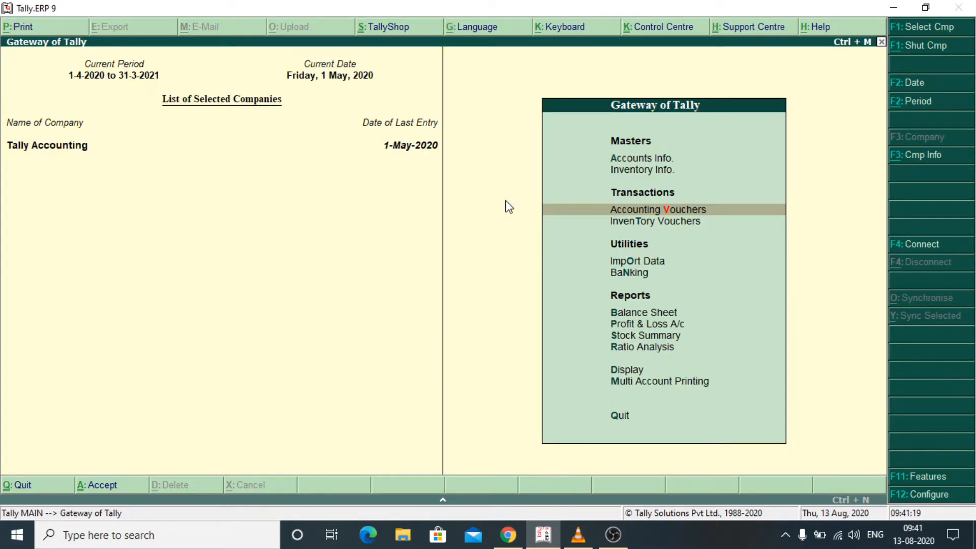
key("Down")
key("Down")
key("Down")
key("Down")
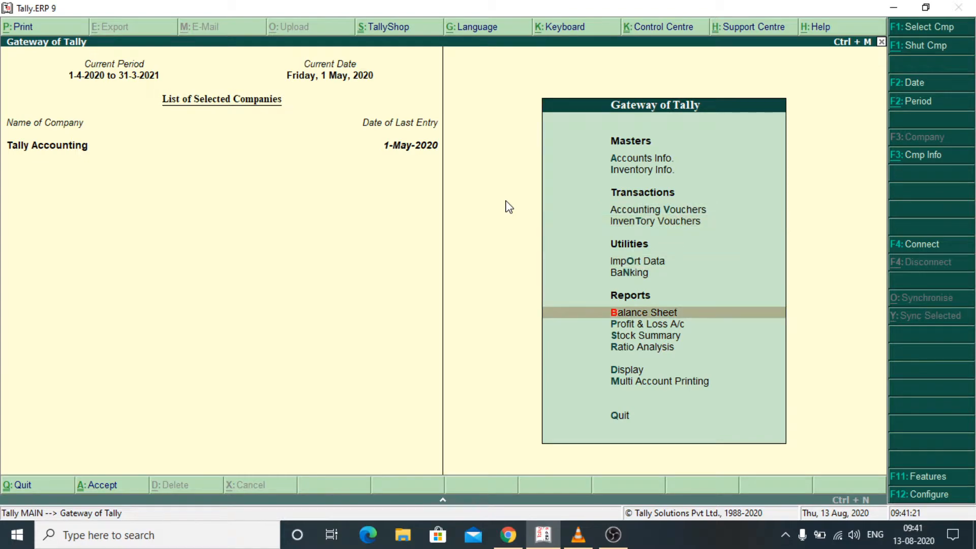
key("Down")
key("Down")
key("Down")
key("Down")
key("Return")
key("Down")
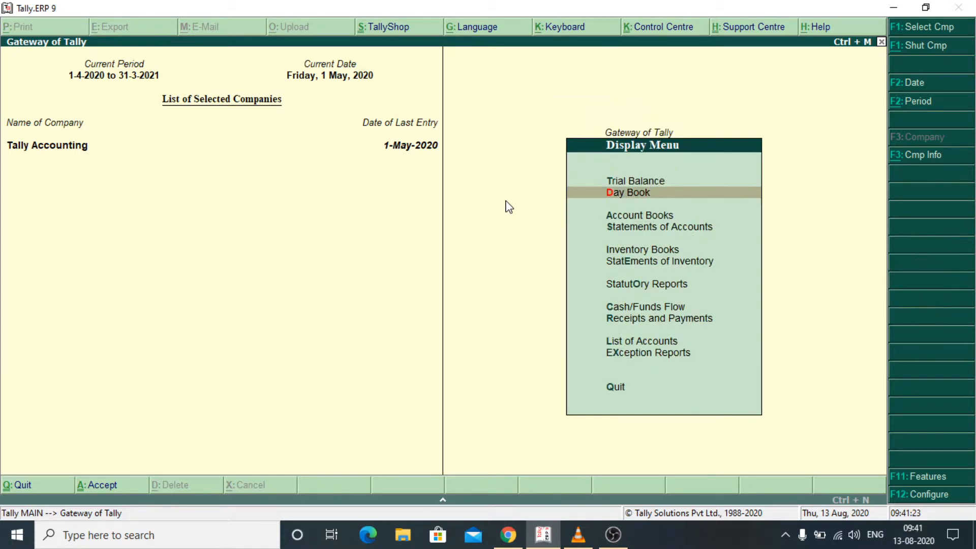
key("Down")
key("Return")
key("Down")
key("Down")
key("Down")
key("Down")
key("Return")
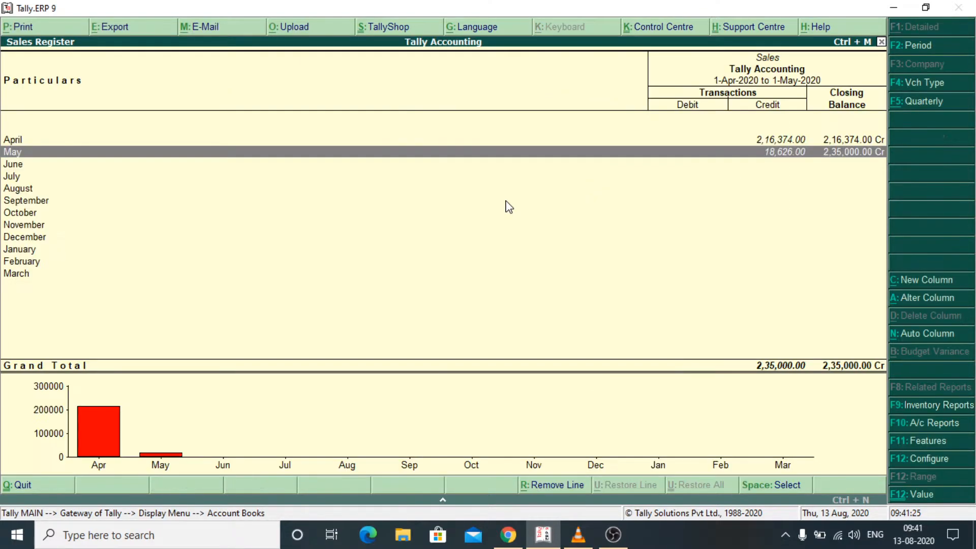
- Open May's invoice TAINV-004 and bring up its E-Mail settings
key("Return")
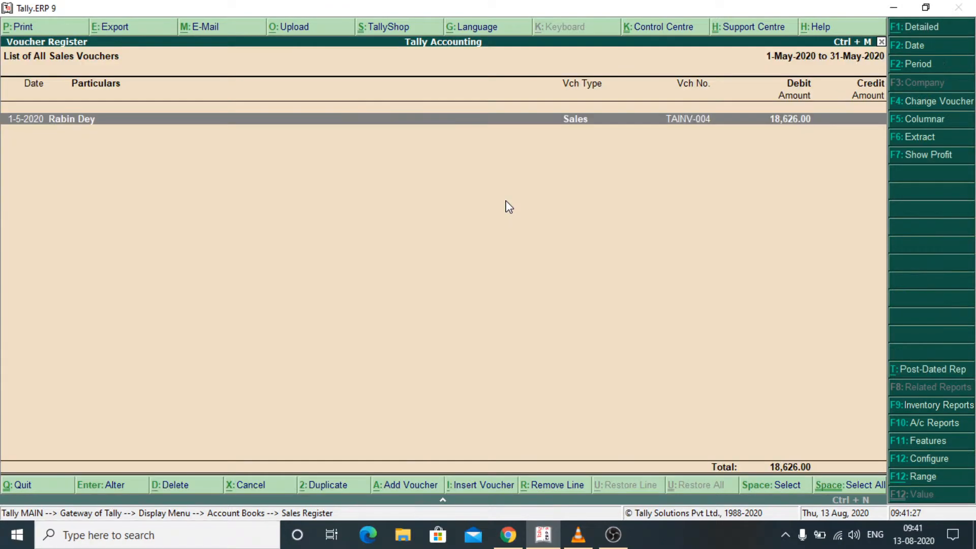
key("Return")
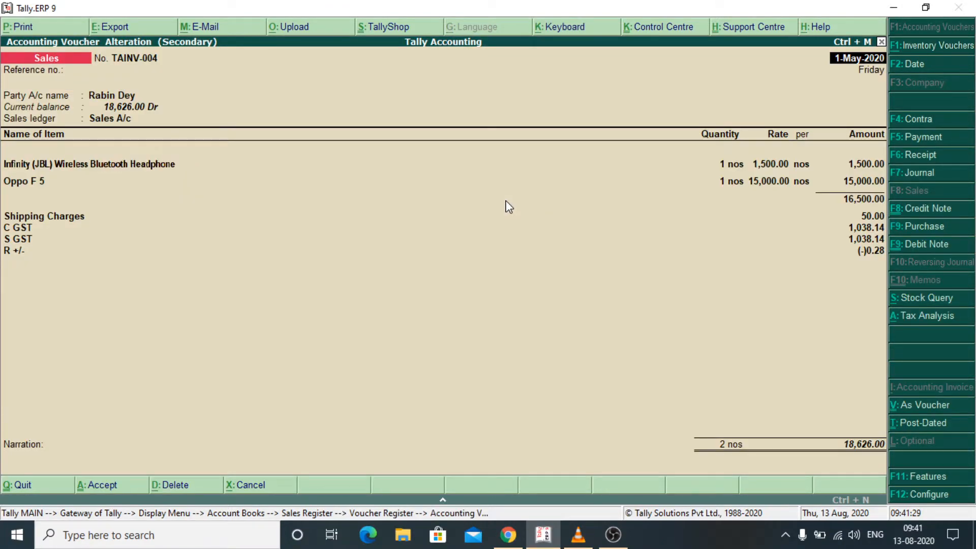
left_click(205, 28)
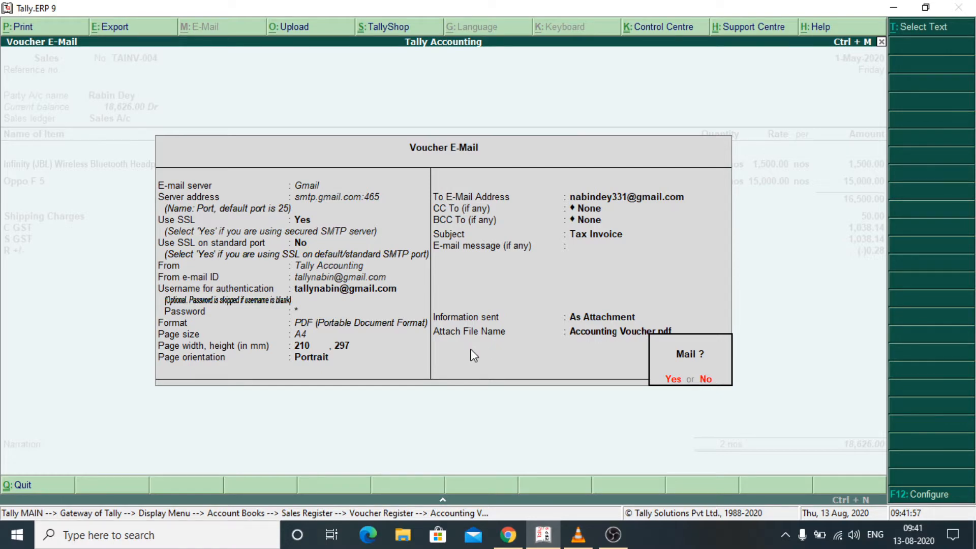
- Keep Gmail, A4 portrait, the customer as recipient, no CC/BCC, and subject Tax Invoice
key("n")
key("Return")
key("Return")
key("Return")
key("Return")
key("Return")
key("Return")
key("Return")
key("Return")
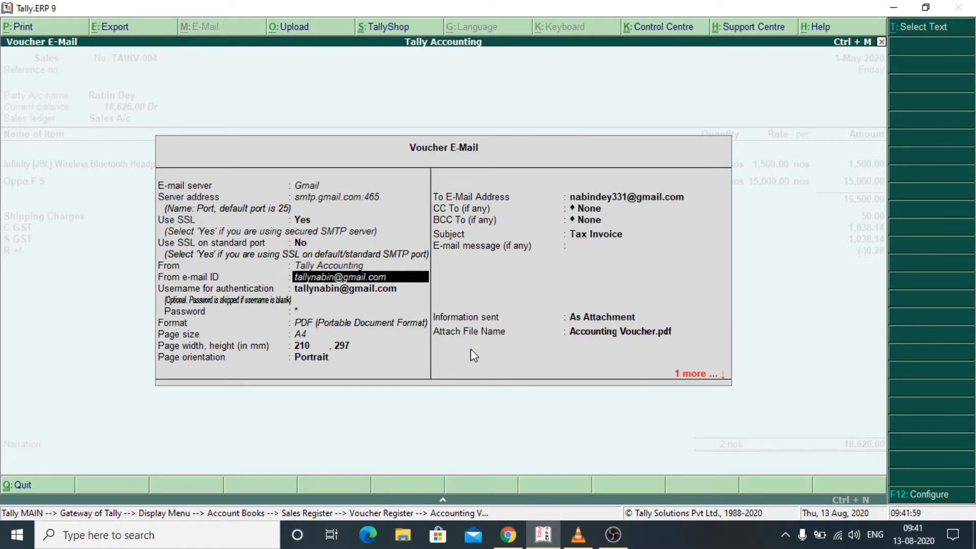
key("Return")
key("Return")
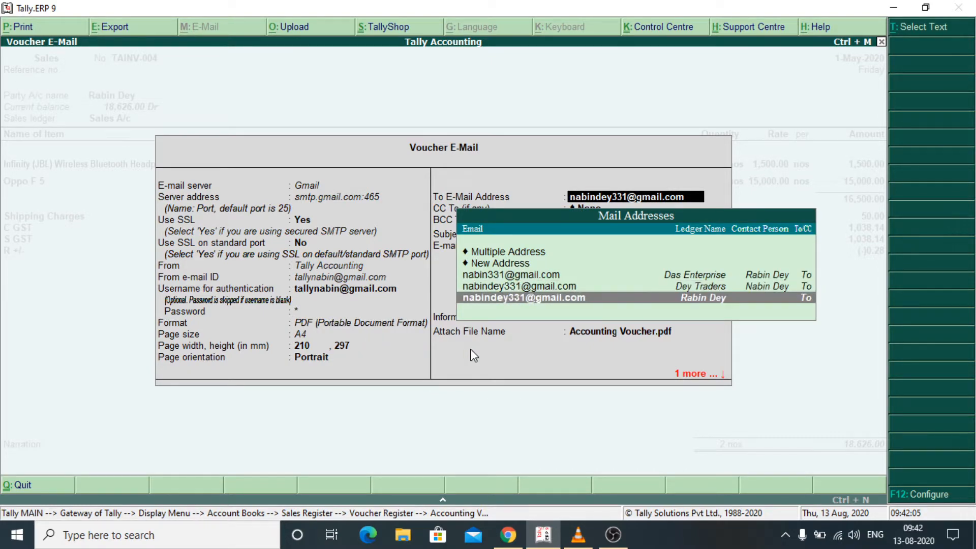
key("Return")
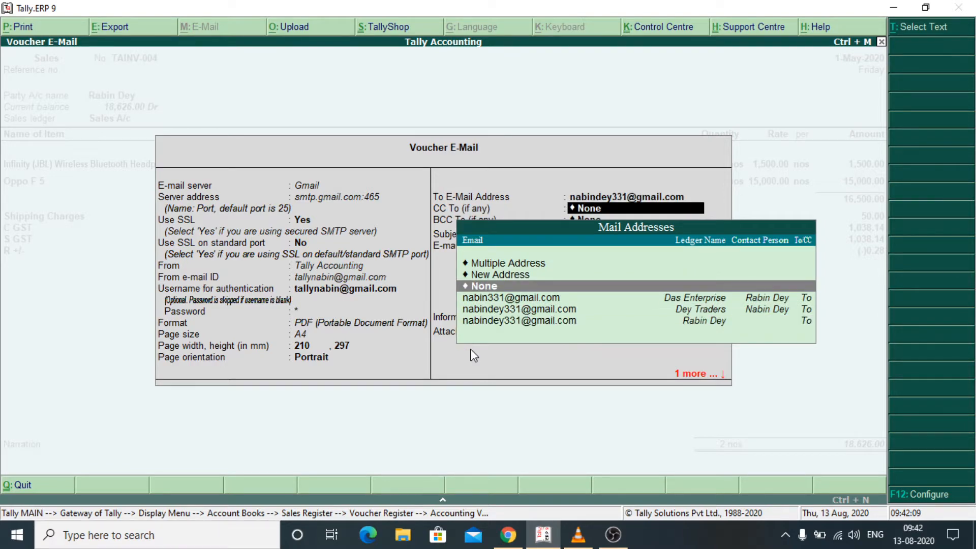
key("Return")
key("Return")
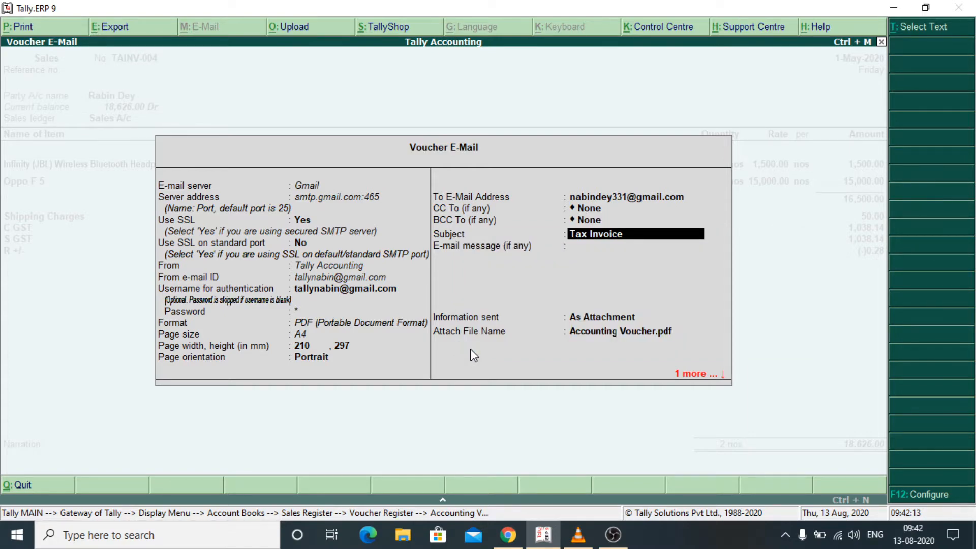
key("Return")
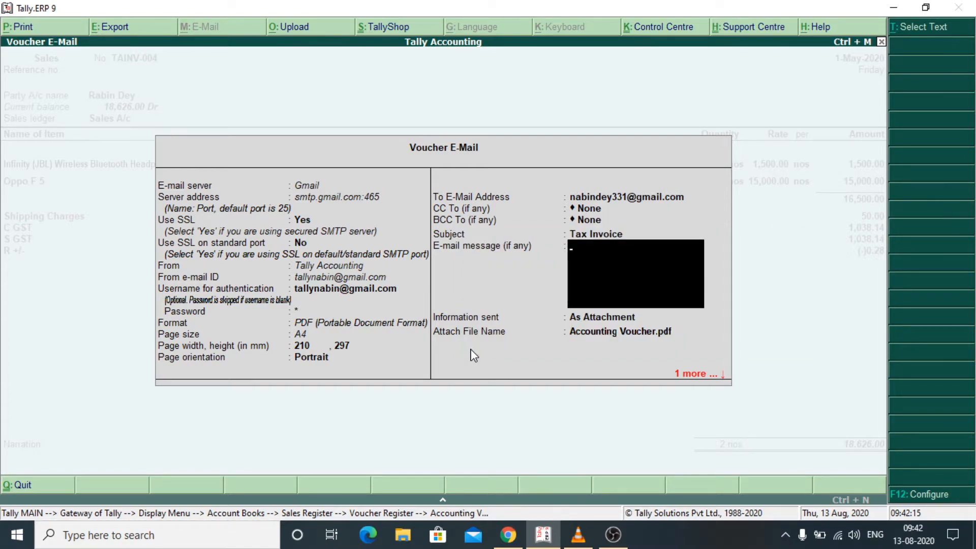
- Write the message 'Hi this is your tax invoice' and confirm sending with Yes
type("Hi this y")
type("o")
key("BackSpace")
key("BackSpace")
type("is your tax")
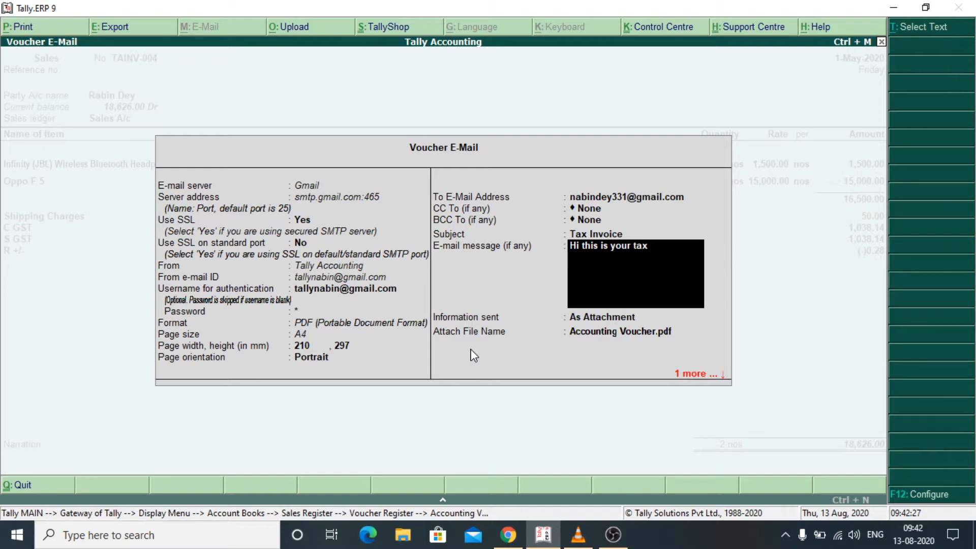
type(" invoice.")
key("Return")
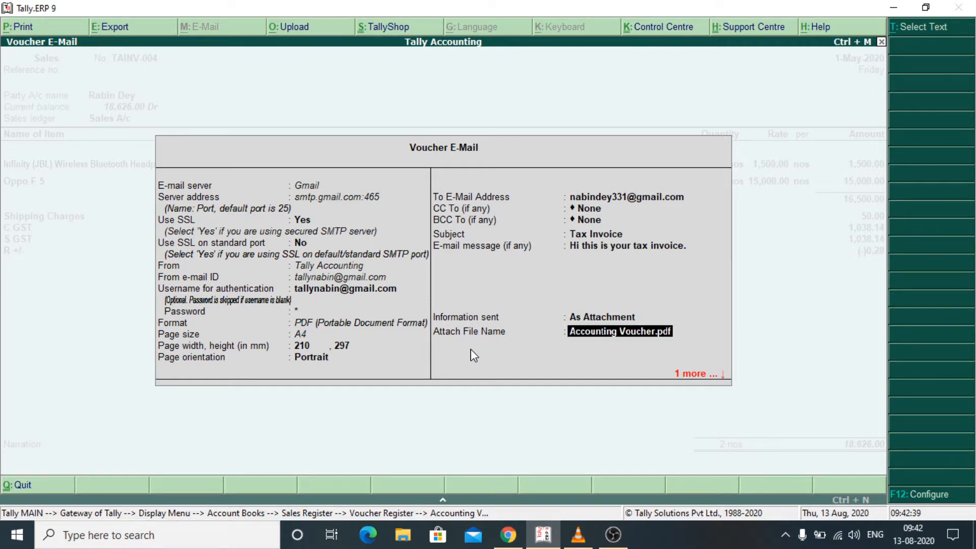
key("Return")
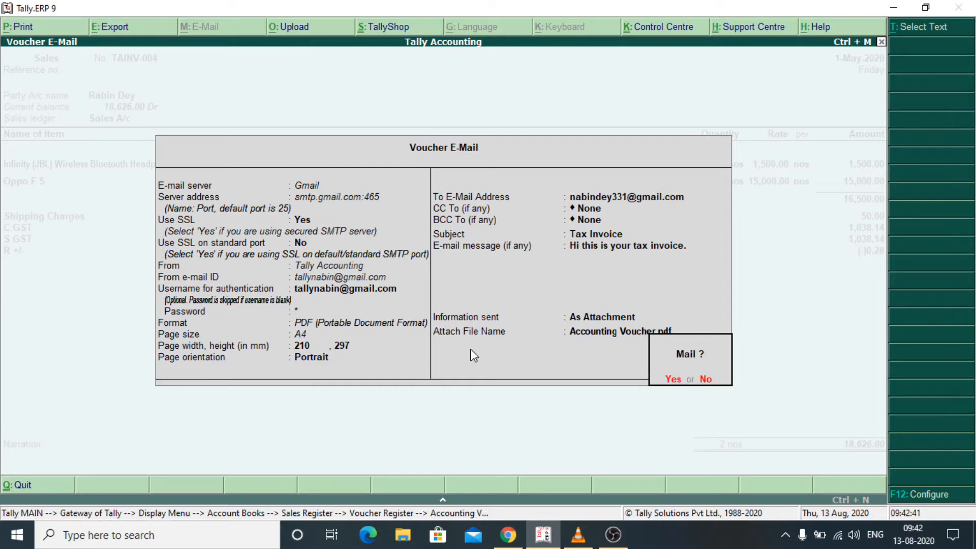
key("y")
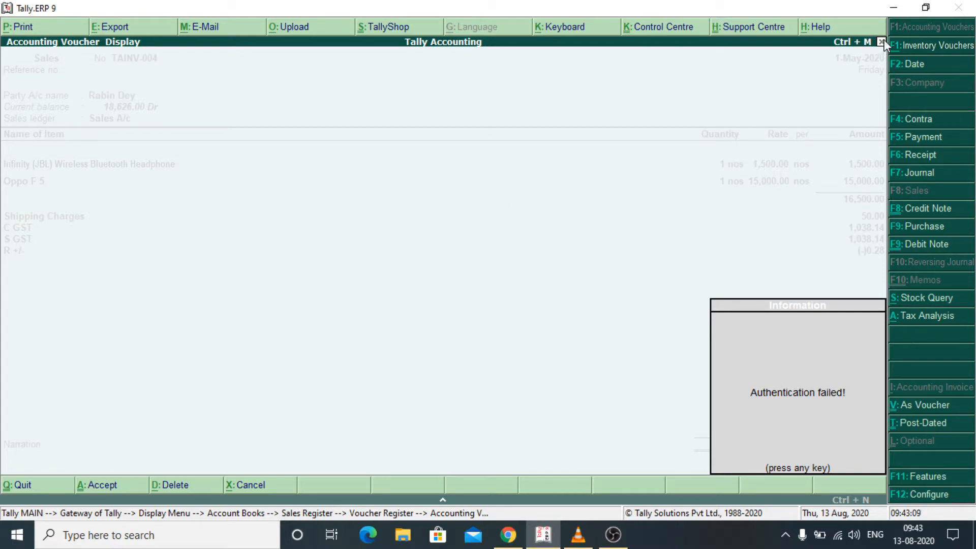
- Minimise Tally, switch to Gmail in Chrome, and open Settings at Accounts and Import
left_click(889, 7)
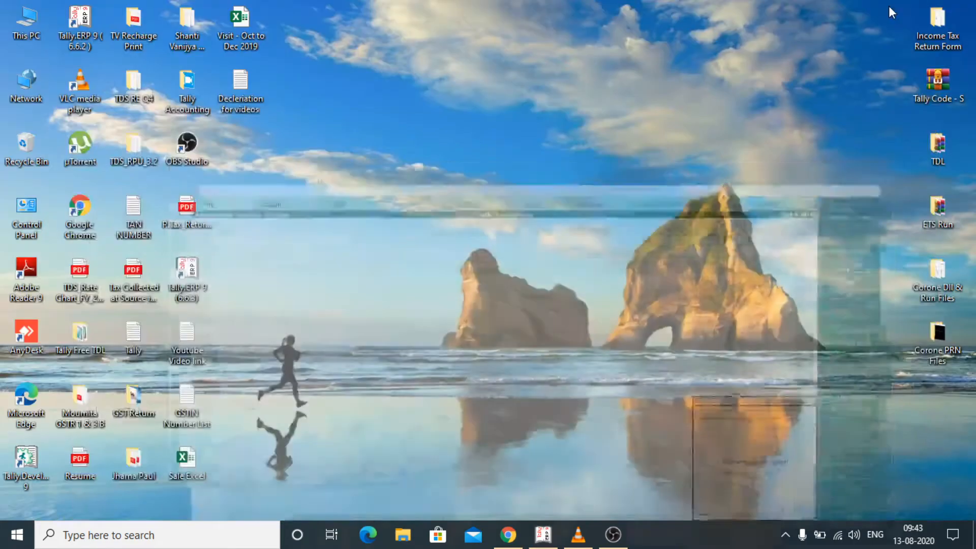
left_click(508, 534)
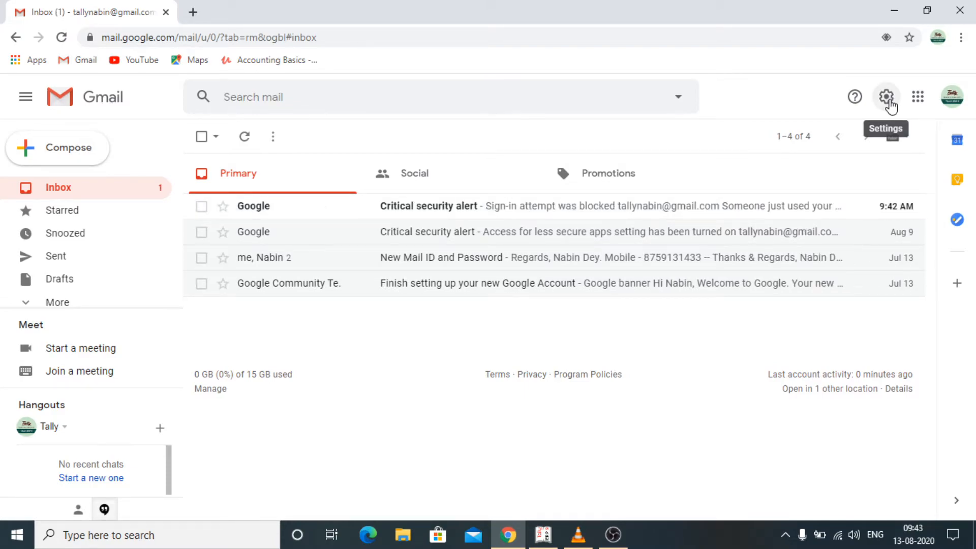
left_click(886, 98)
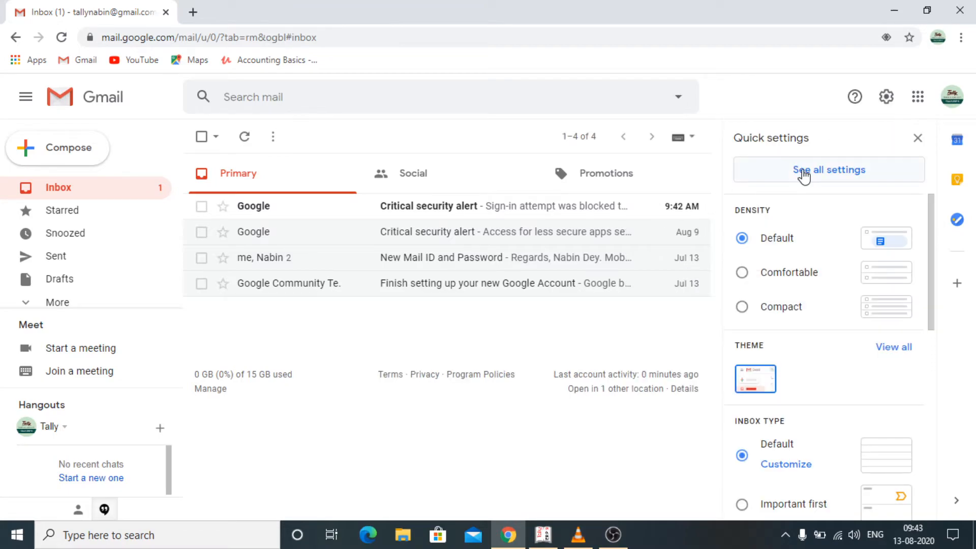
left_click(825, 175)
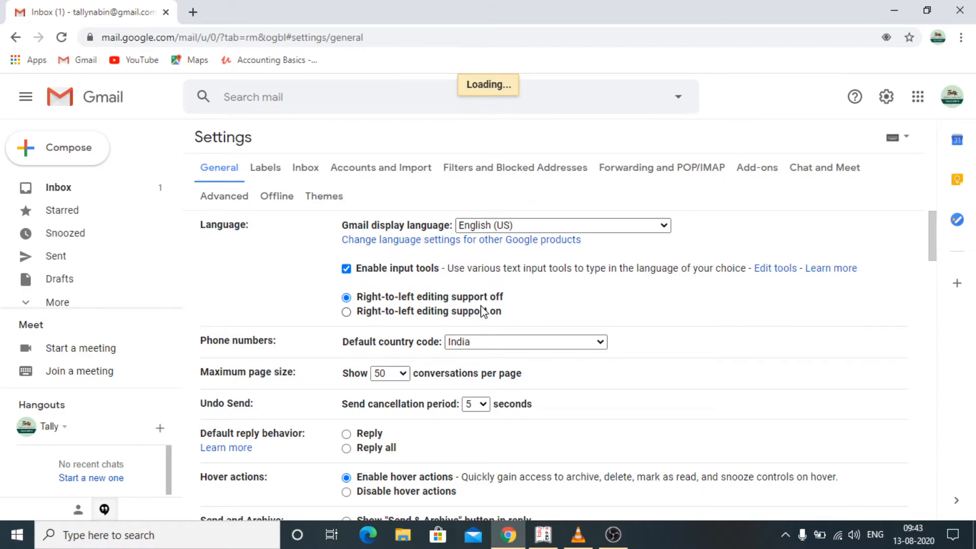
left_click(378, 178)
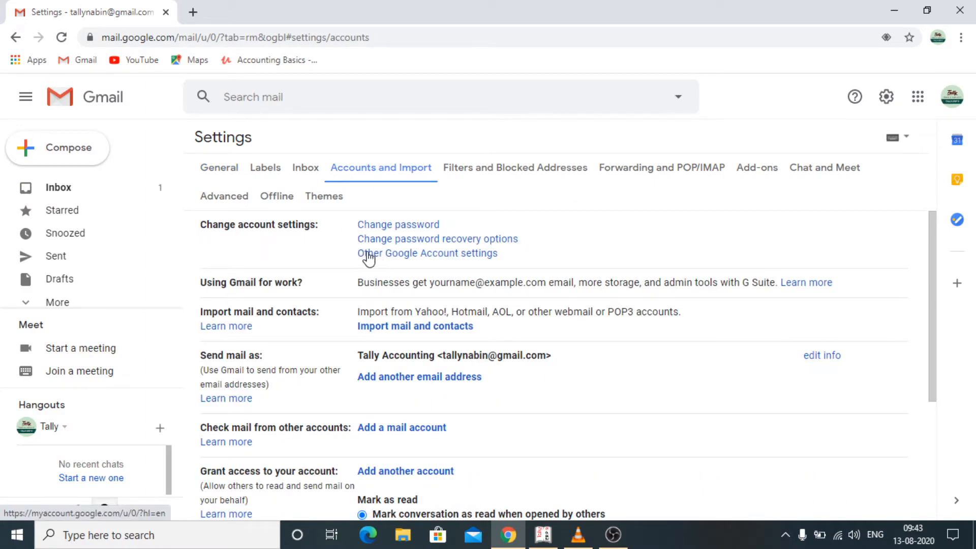
- Turn Less secure app access ON in Google Account Security, then close that tab
left_click(440, 260)
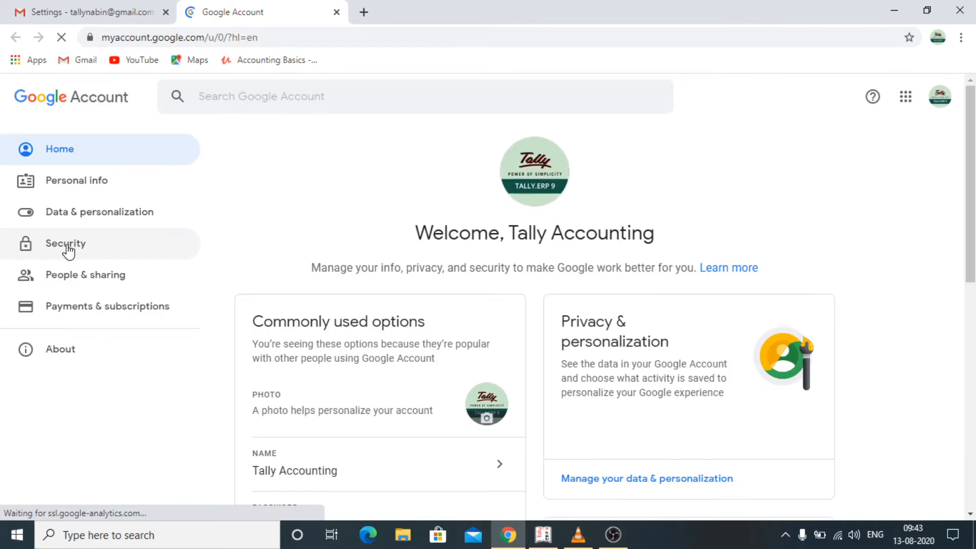
left_click(68, 248)
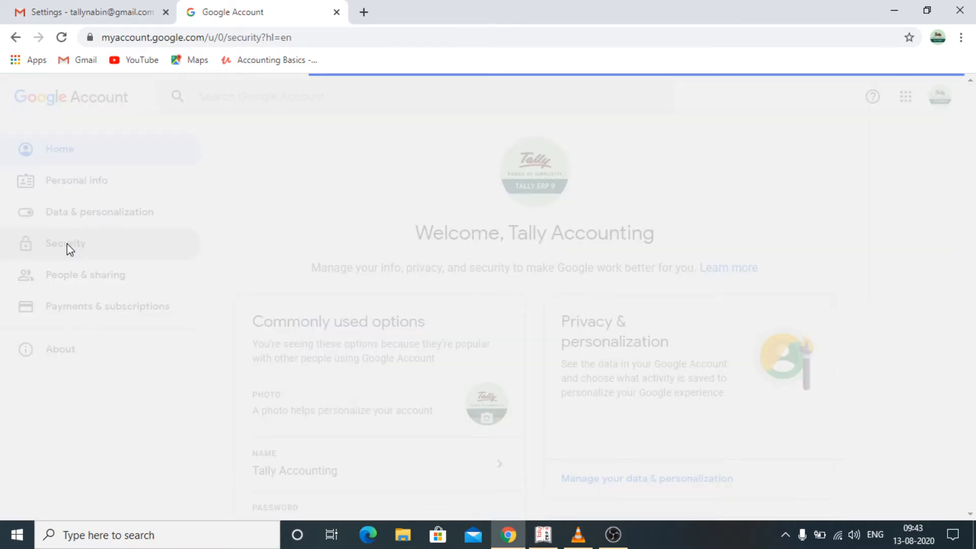
scroll(424, 374, "down", 10)
scroll(425, 374, "down", 8)
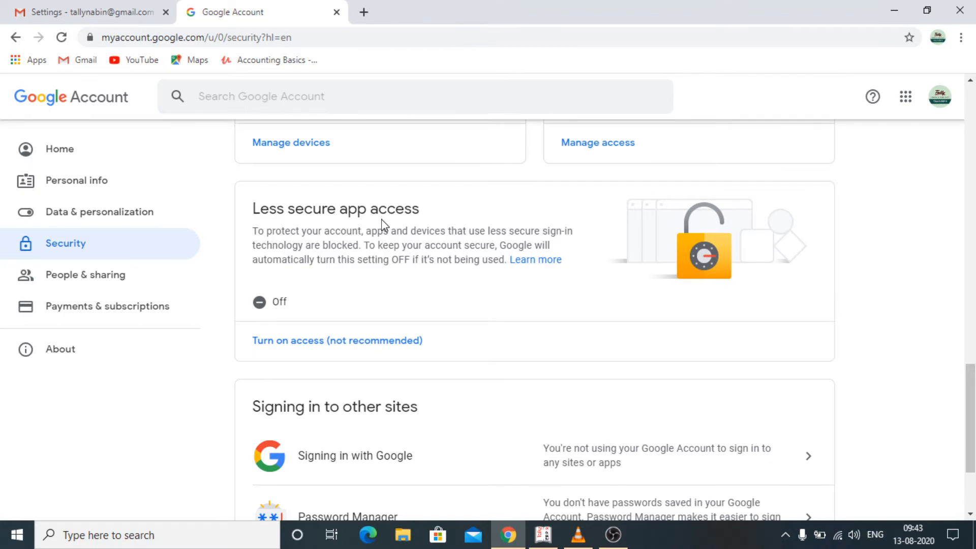
left_click(297, 349)
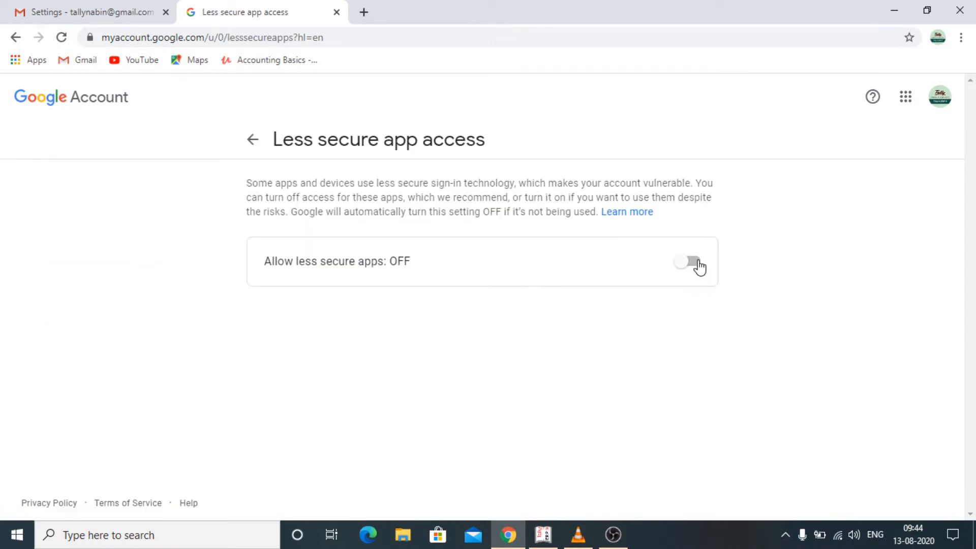
left_click(699, 267)
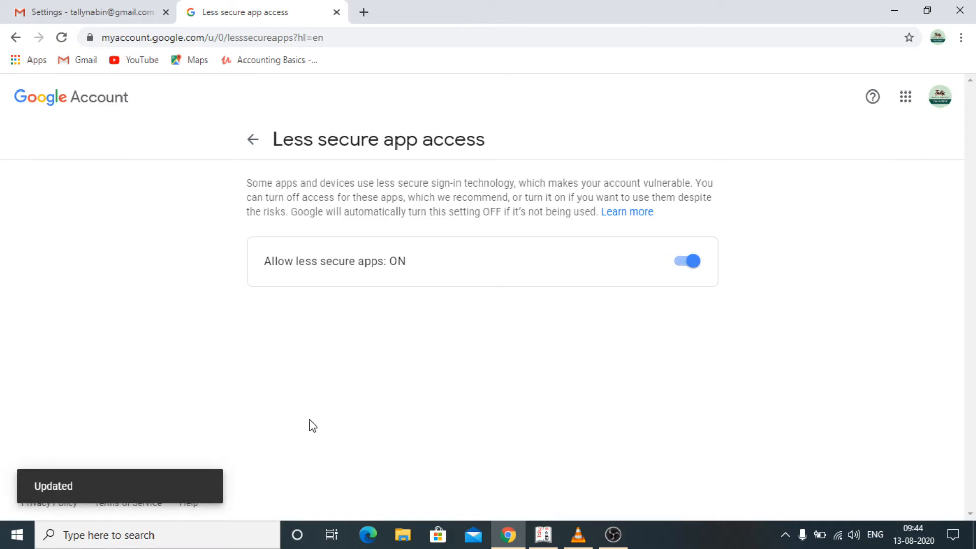
left_click(337, 12)
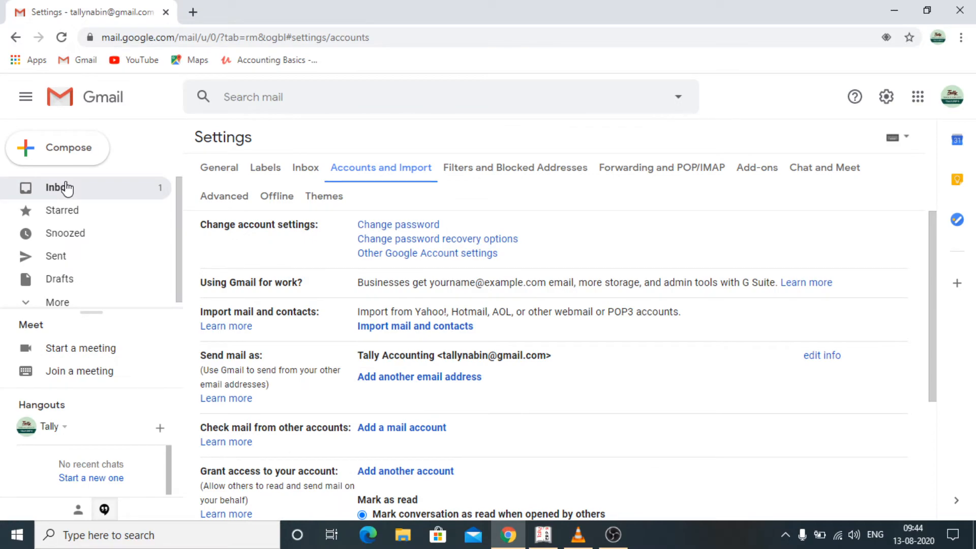
- Return to the Gmail inbox and read the newest Critical security alert about the blocked sign-in
left_click(67, 188)
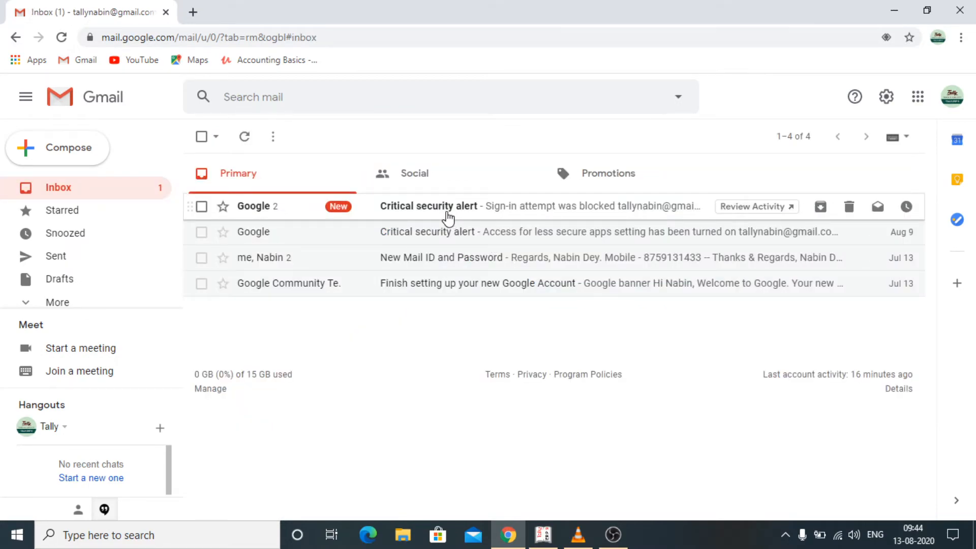
left_click(447, 219)
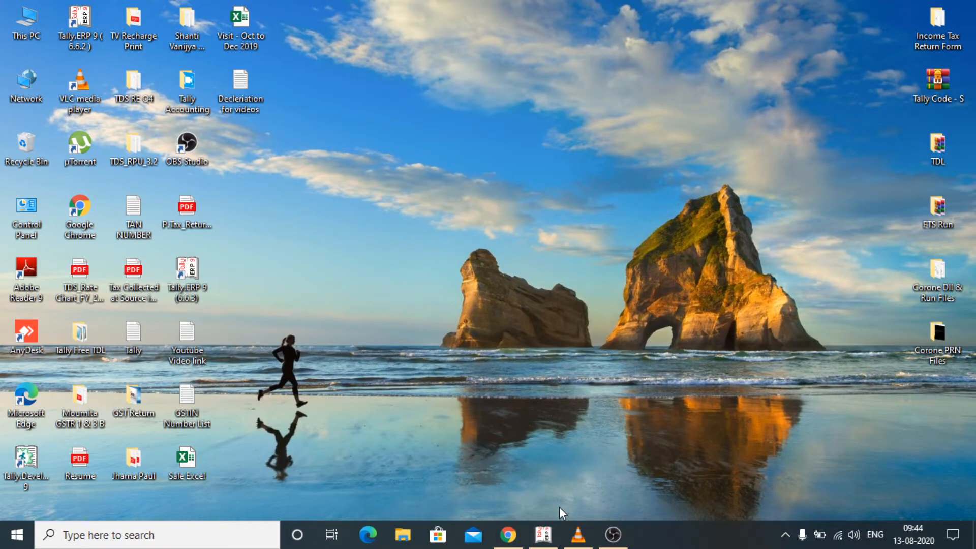
- Re-send the TAINV-004 invoice PDF by e-mail from Tally, then minimize Tally to the desktop
left_click(543, 535)
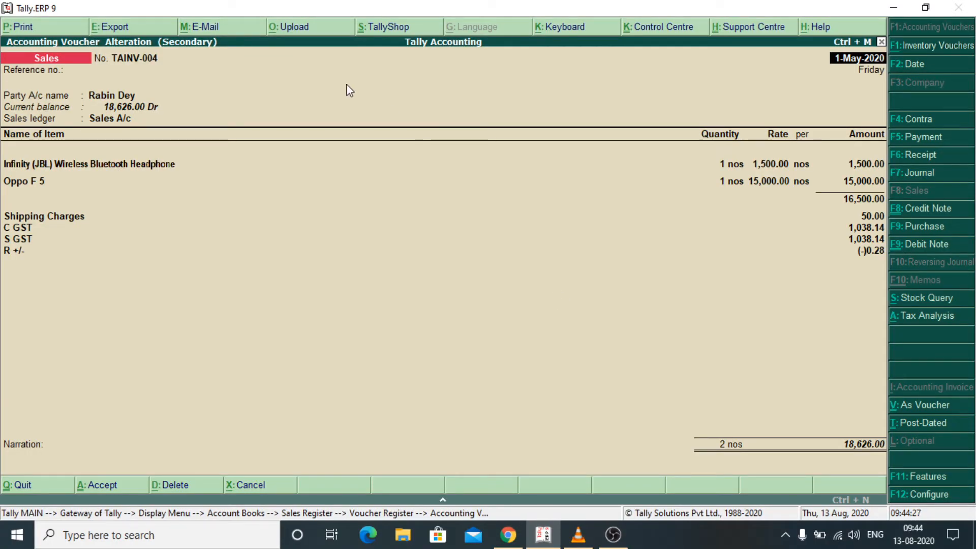
key("alt+m")
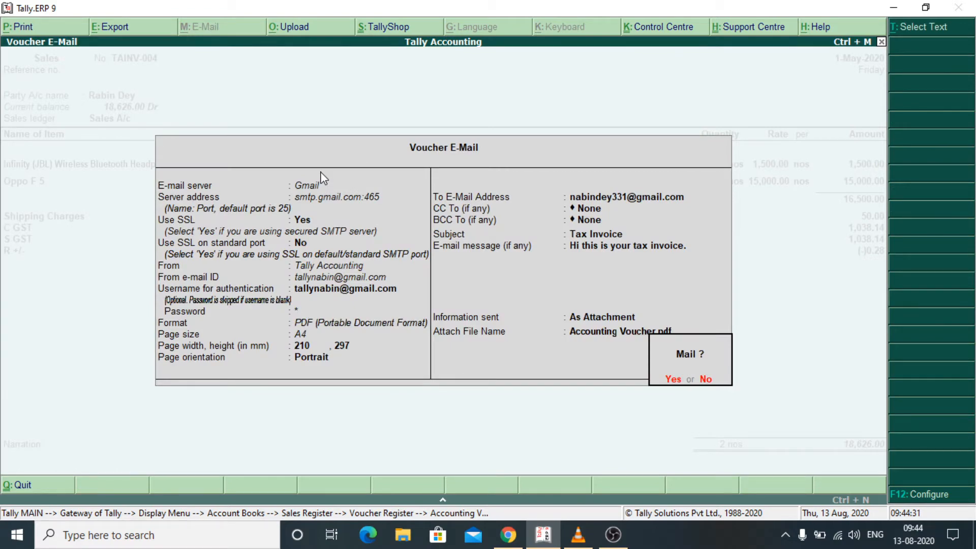
key("Return")
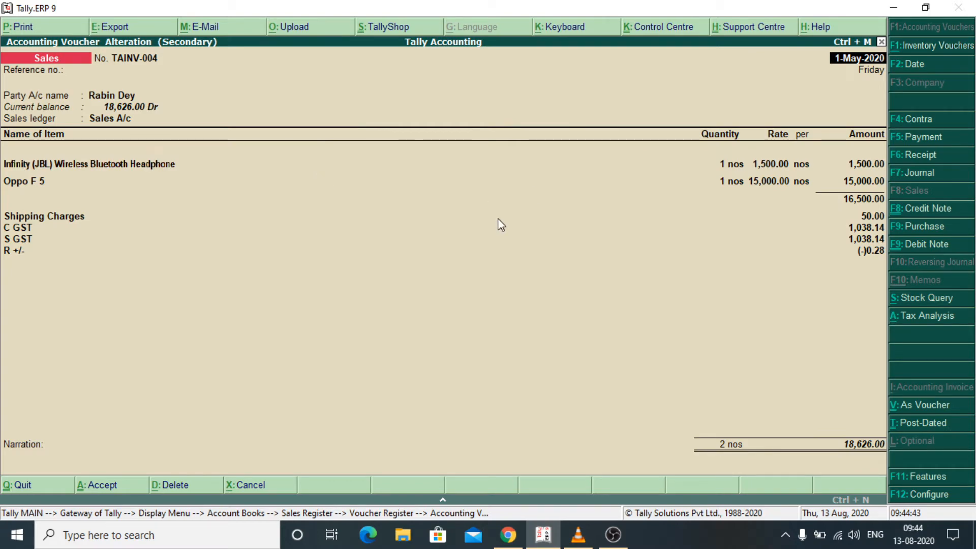
left_click(893, 9)
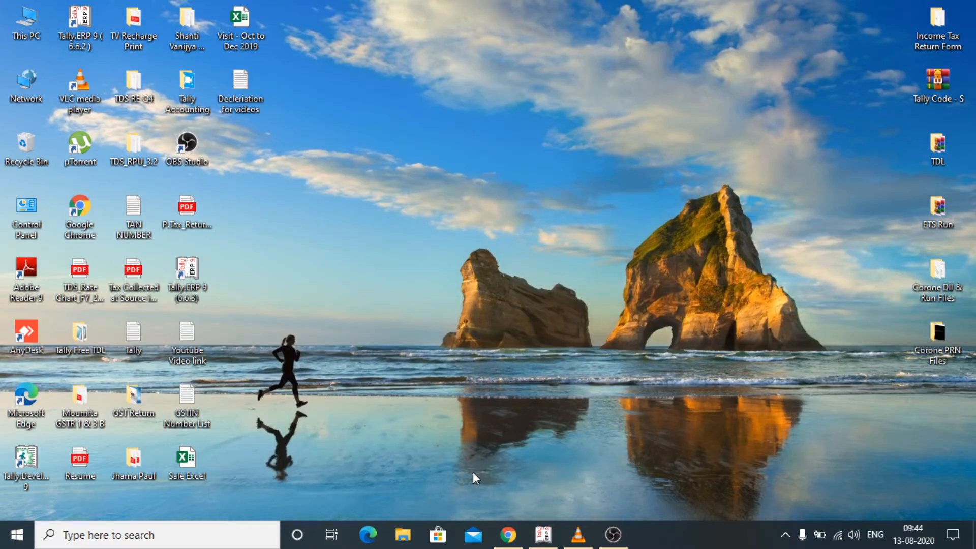
- Confirm the Tax Invoice mail with its Accounting Voucher PDF is in Gmail's Sent folder, then start a new tab
left_click(507, 535)
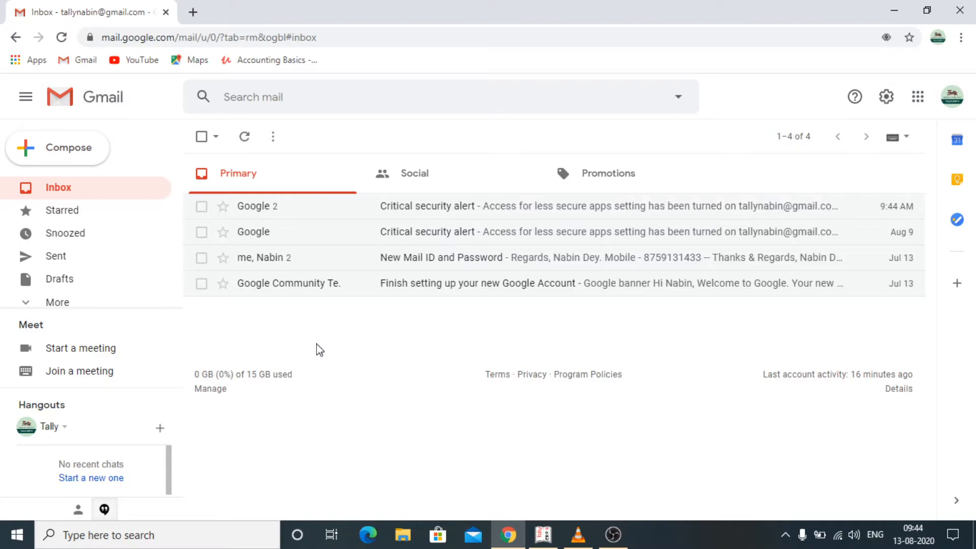
left_click(65, 263)
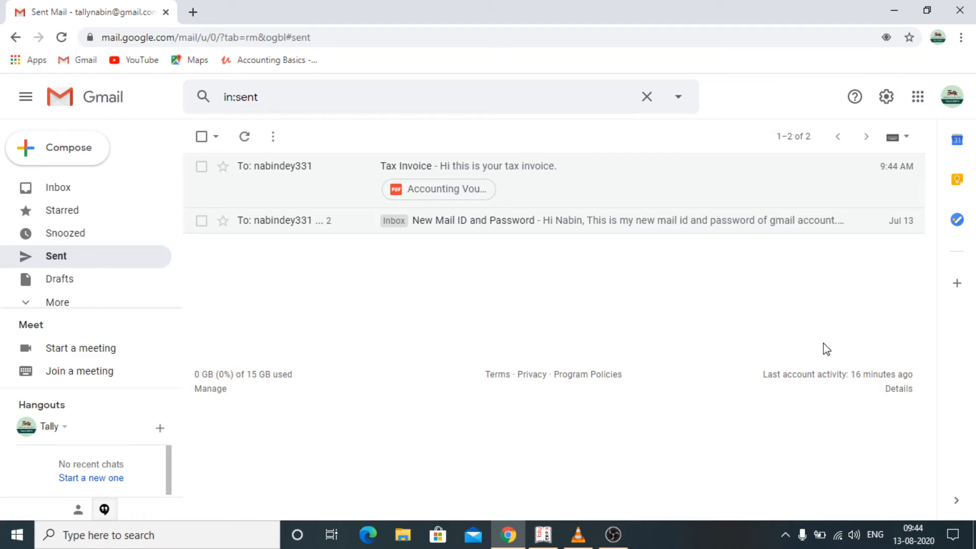
left_click(569, 191)
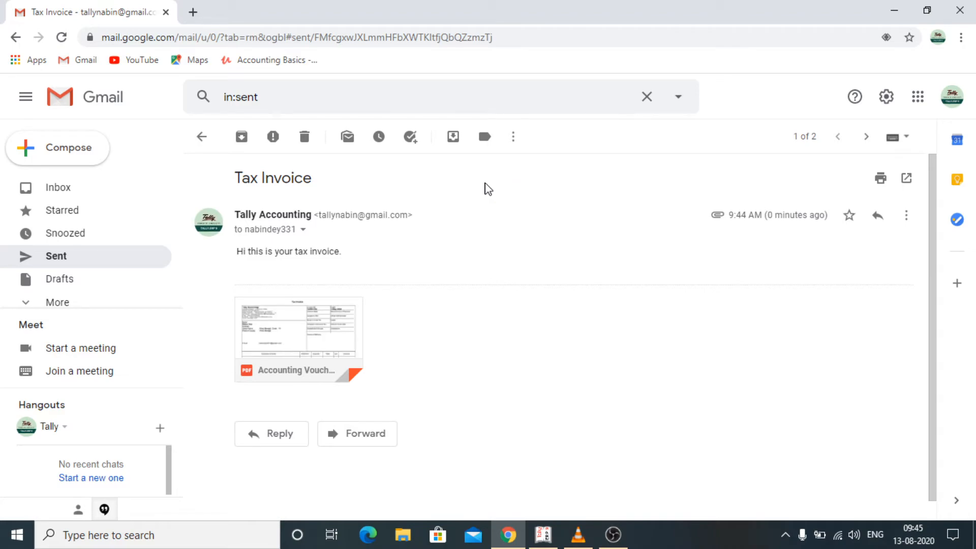
left_click(191, 12)
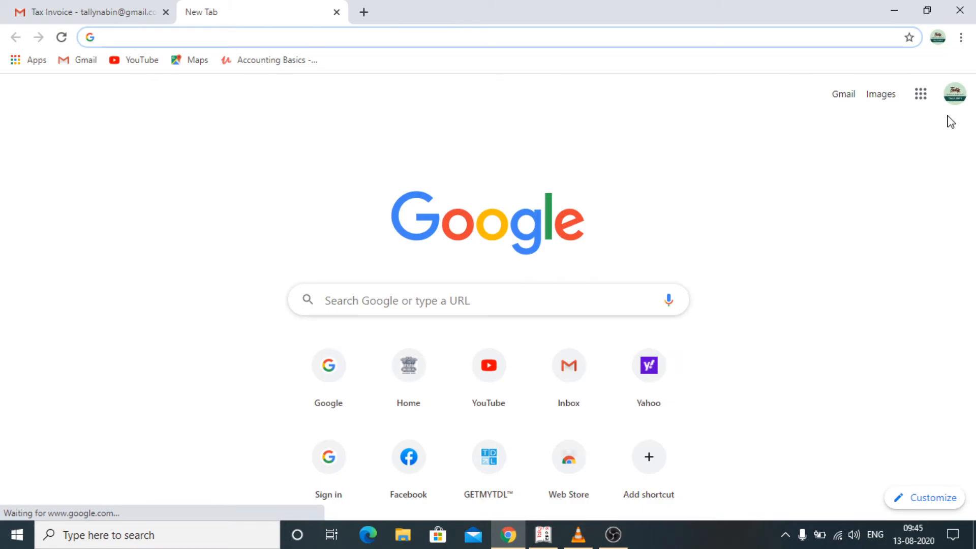
- Switch to the recipient's Google account and review the received Tax Invoice's TAINV-004 PDF attachment
left_click(954, 93)
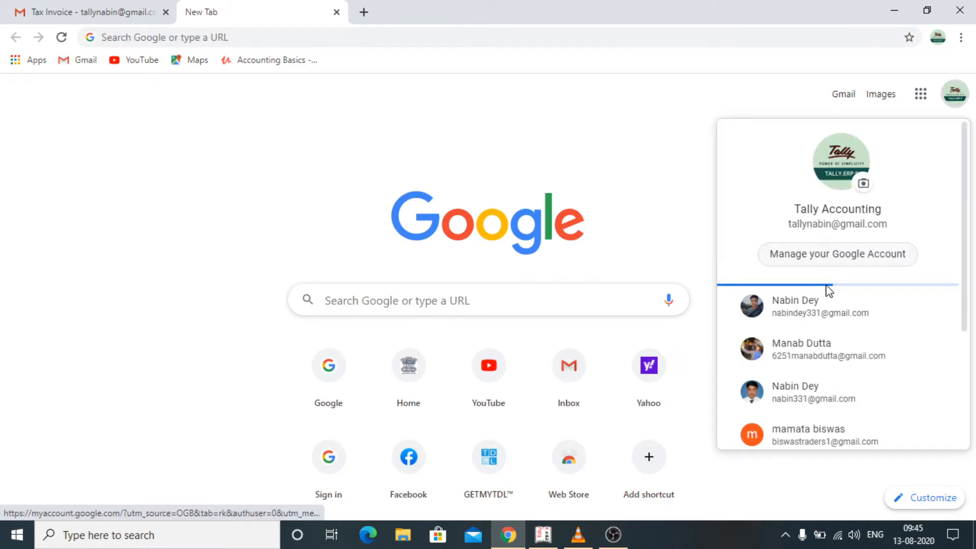
left_click(794, 307)
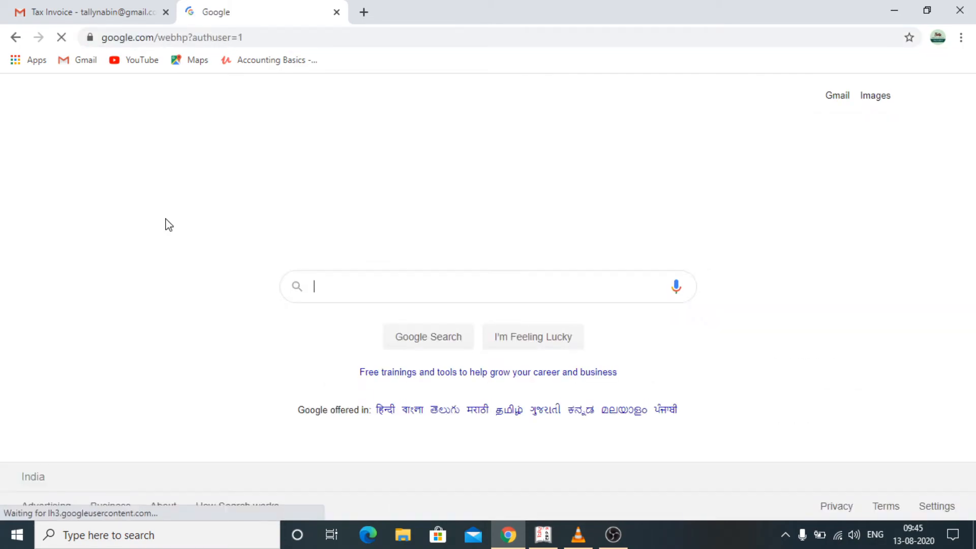
left_click(827, 96)
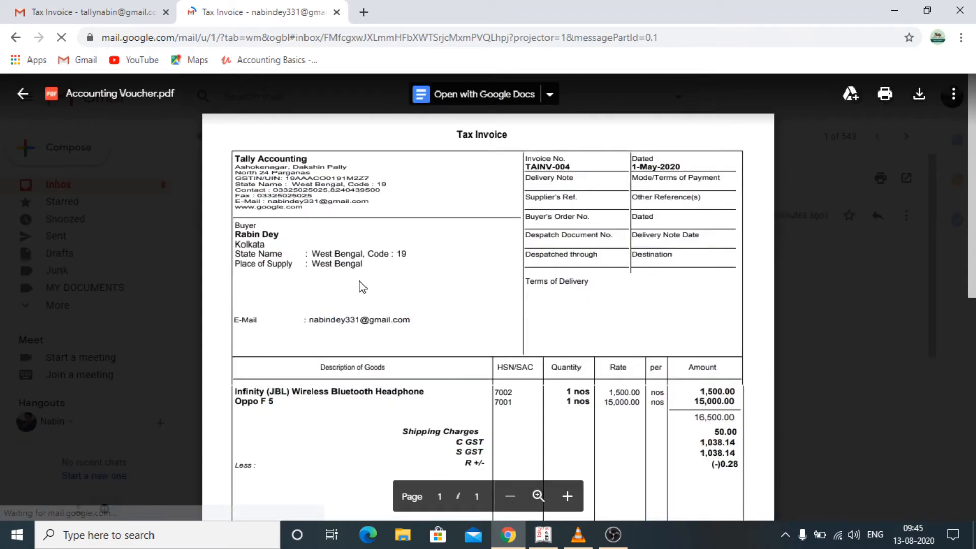
scroll(366, 357, "down", 1)
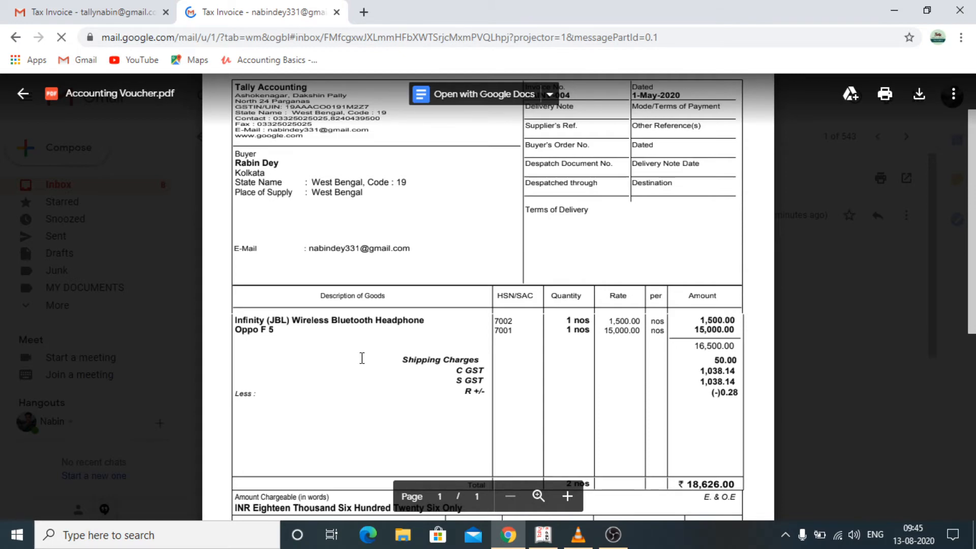
scroll(356, 376, "down", 5)
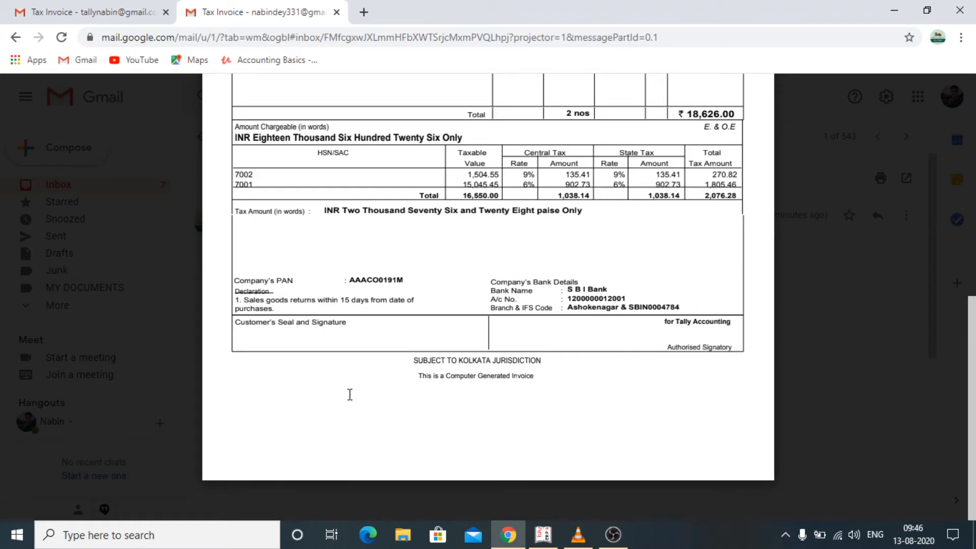
key("Escape")
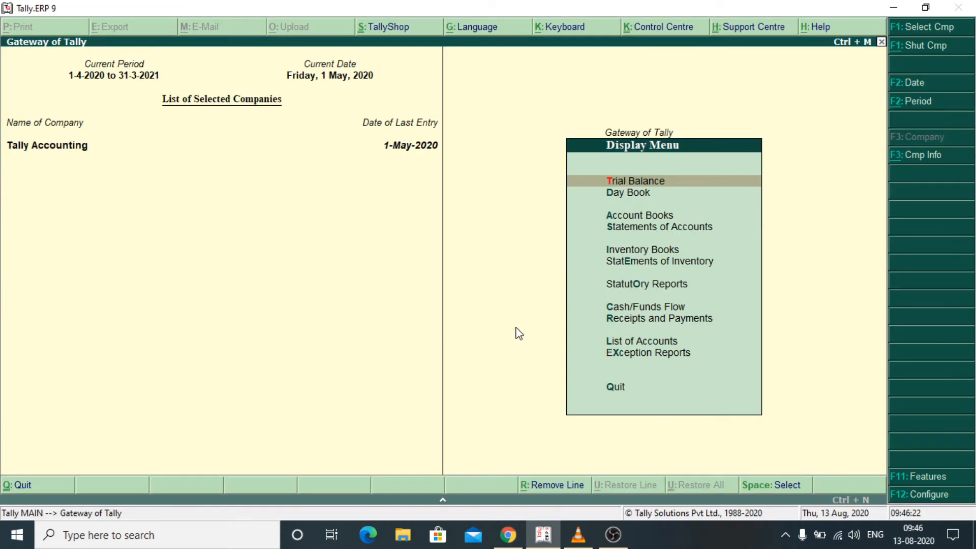
- Open Statements of Accounts to reach the customer's ledger outstanding report
key("Down")
key("Down")
key("Down")
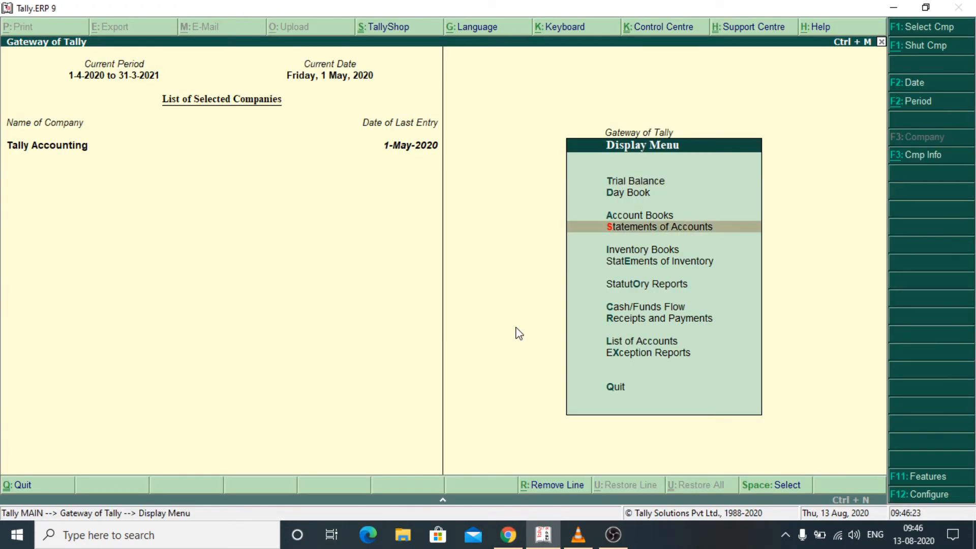
key("Return")
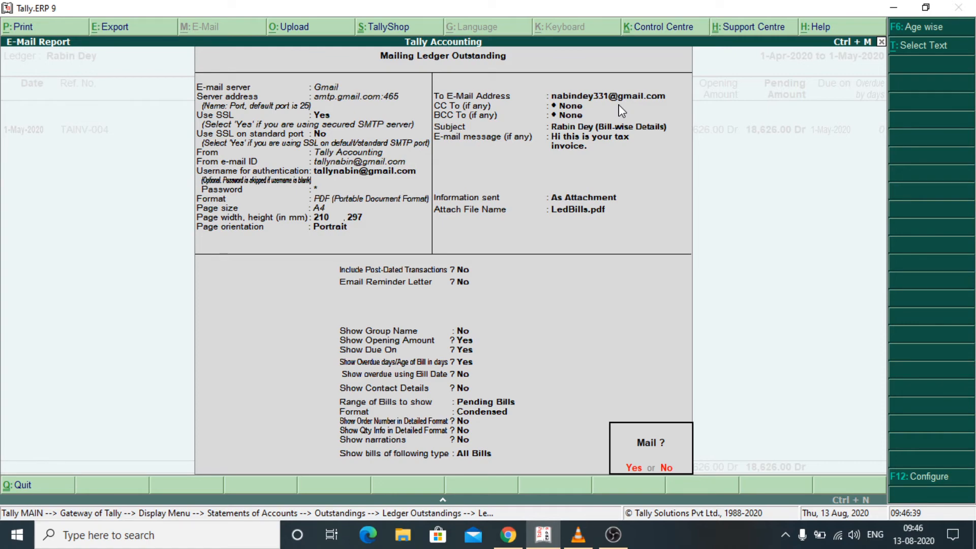
- Leave CC and BCC empty and enter the message 'Please find the attachment, this is your total outstanding.'
left_click(619, 106)
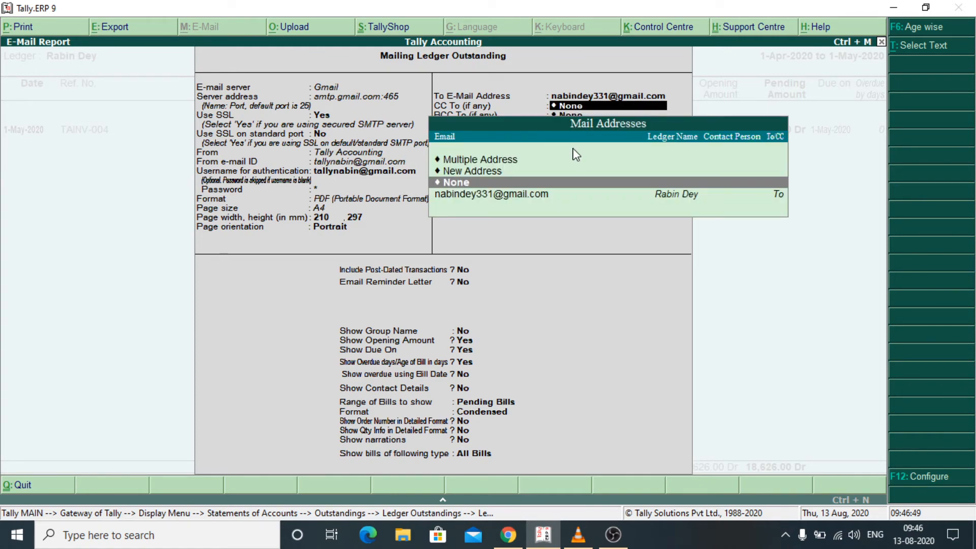
key("Return")
key("Return")
key("Return")
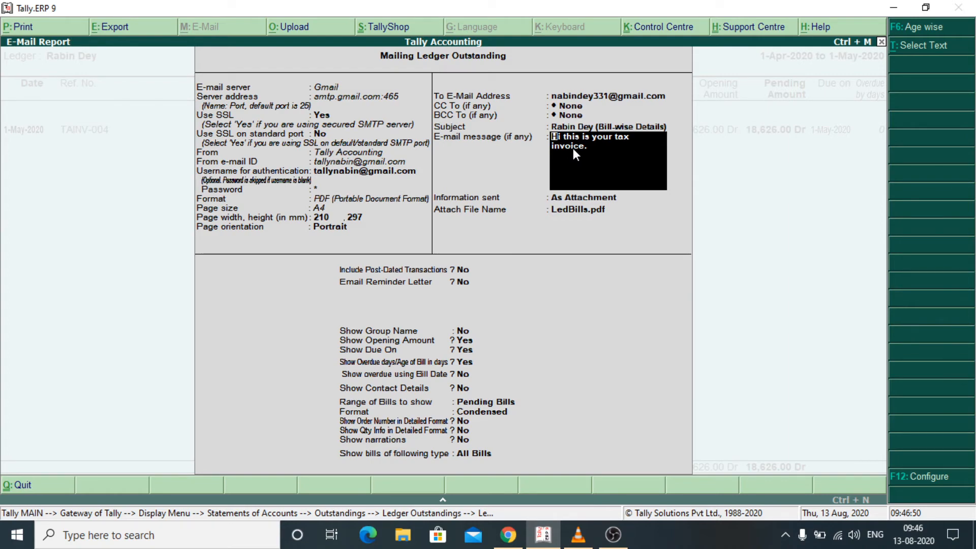
type("Please f")
type("ind the attachmen")
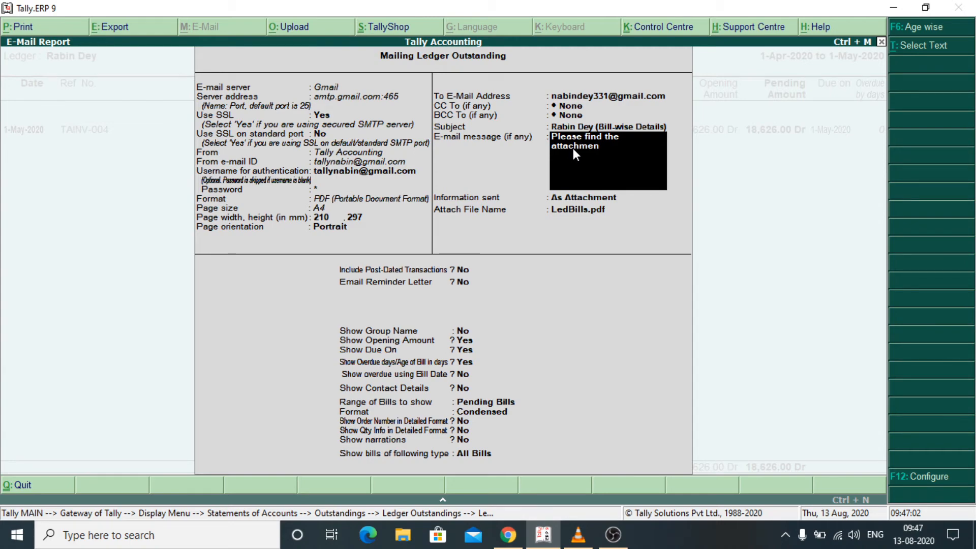
type("t, this is your total")
type("outstanding")
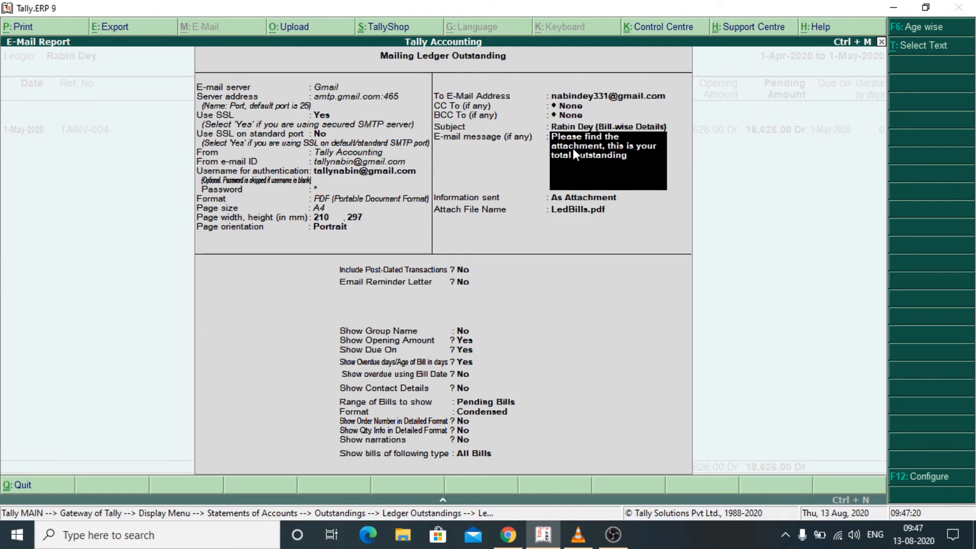
type(".")
- Keep LedBills.pdf as the attachment name with the reminder letter off, and send the report
key("Return")
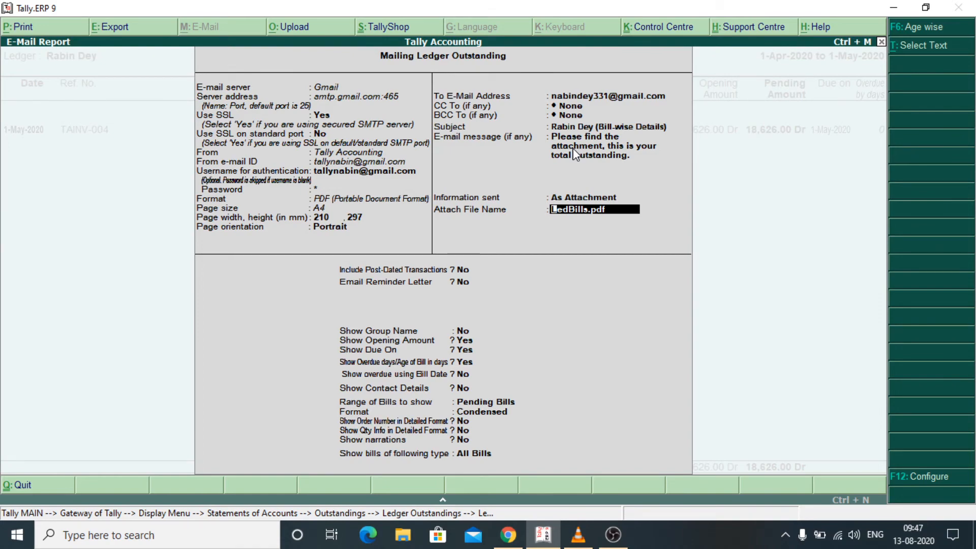
key("Return")
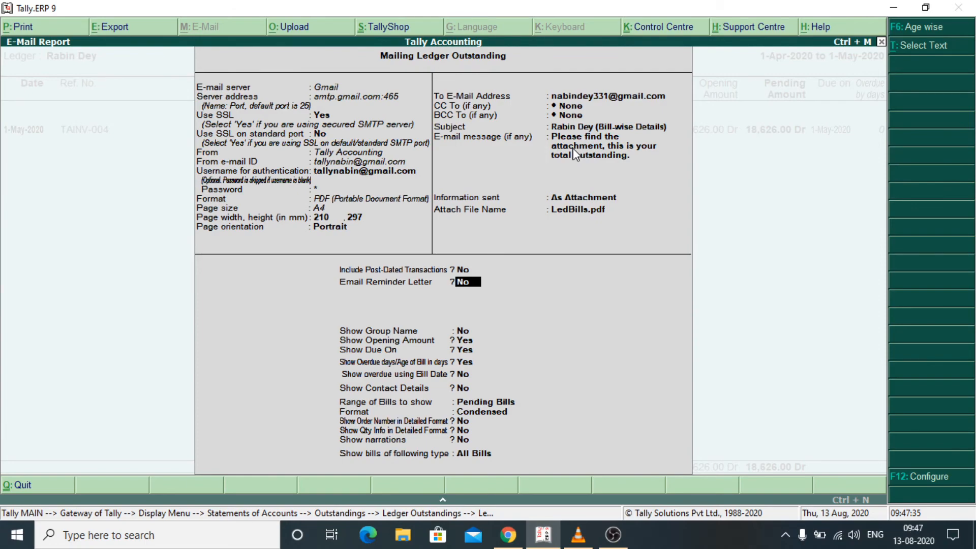
key("Return")
key("Return")
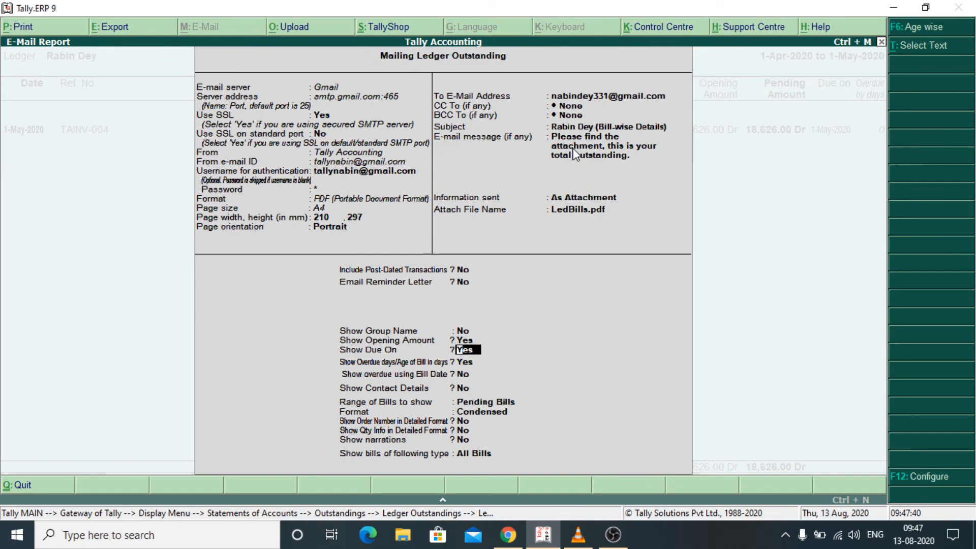
key("ctrl+a")
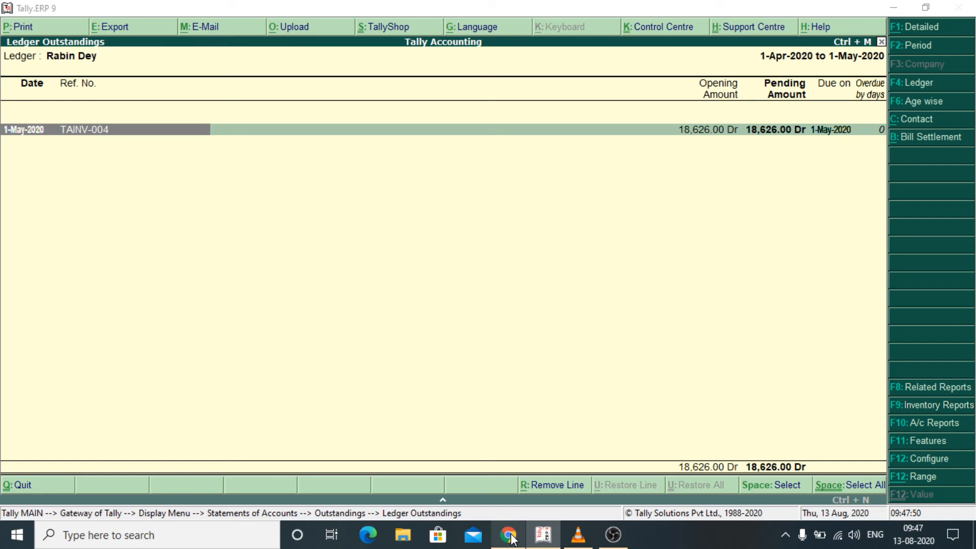
- Reload the recipient's Gmail inbox, open the new Bill-wise Details mail, and return Tally to Gateway of Tally
left_click(508, 535)
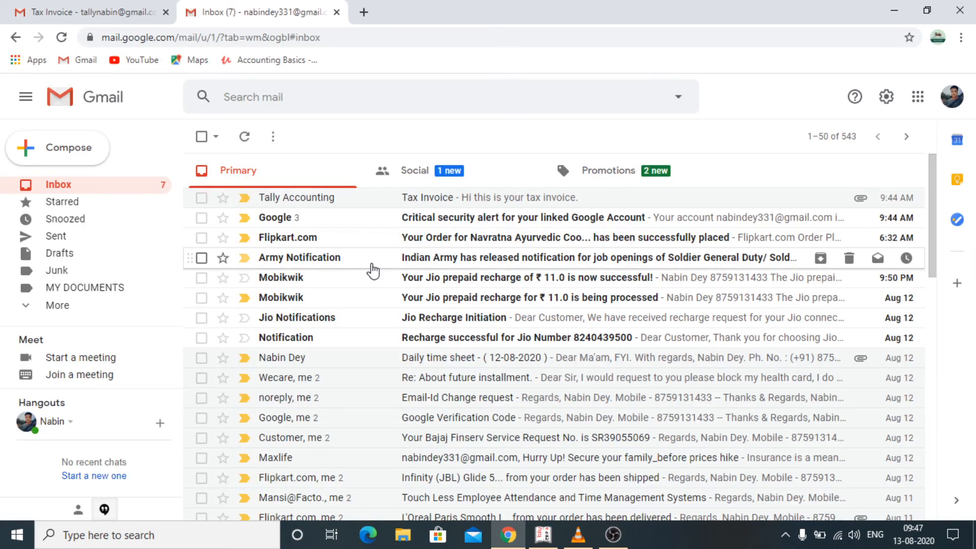
key("F5")
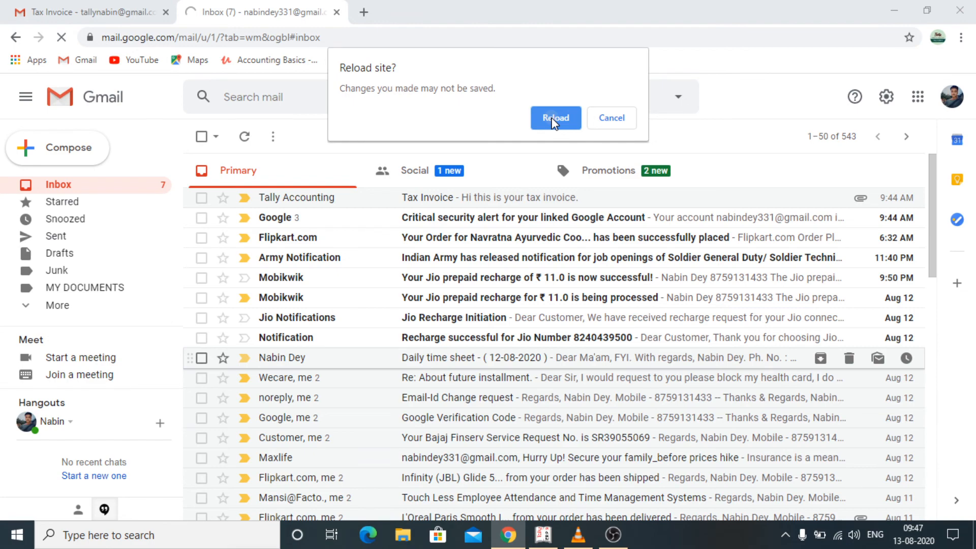
left_click(554, 120)
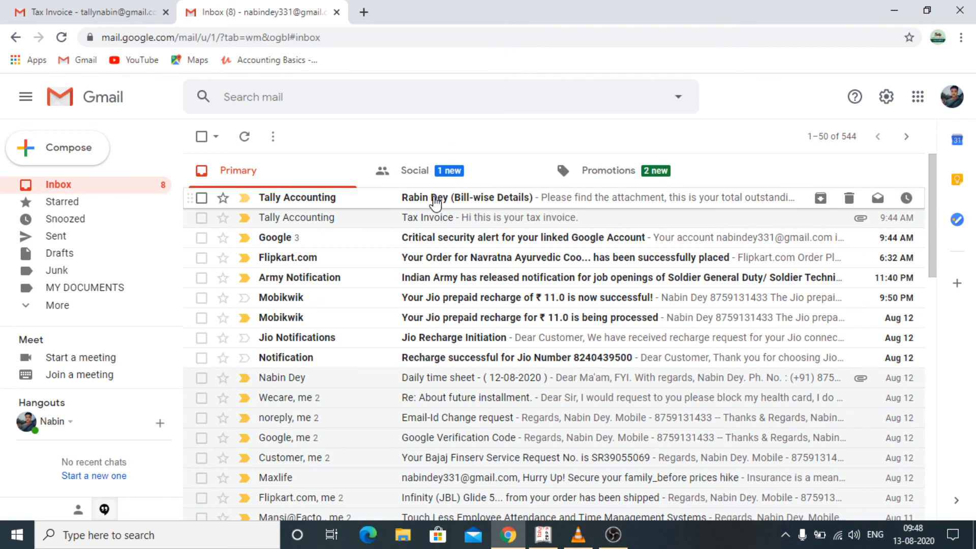
left_click(435, 202)
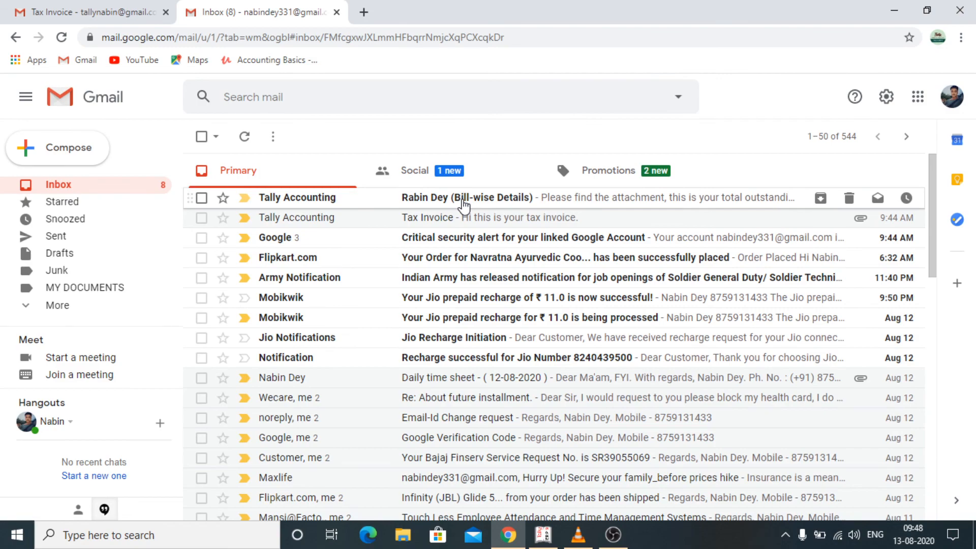
key("alt+Tab")
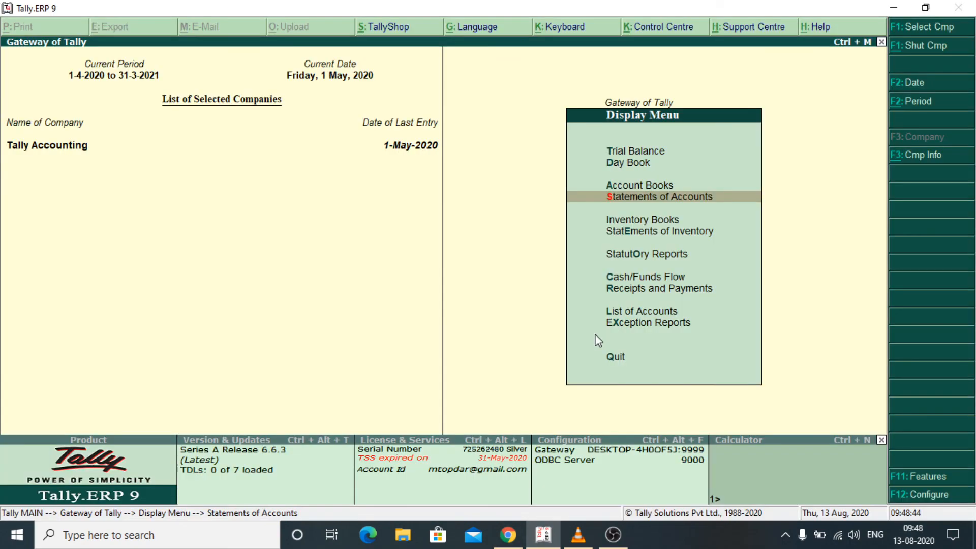
key("Escape")
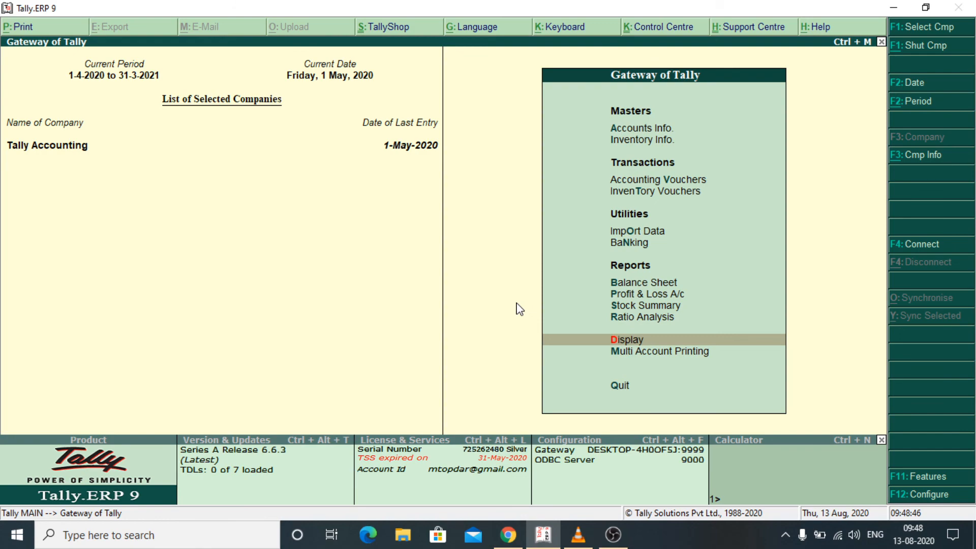